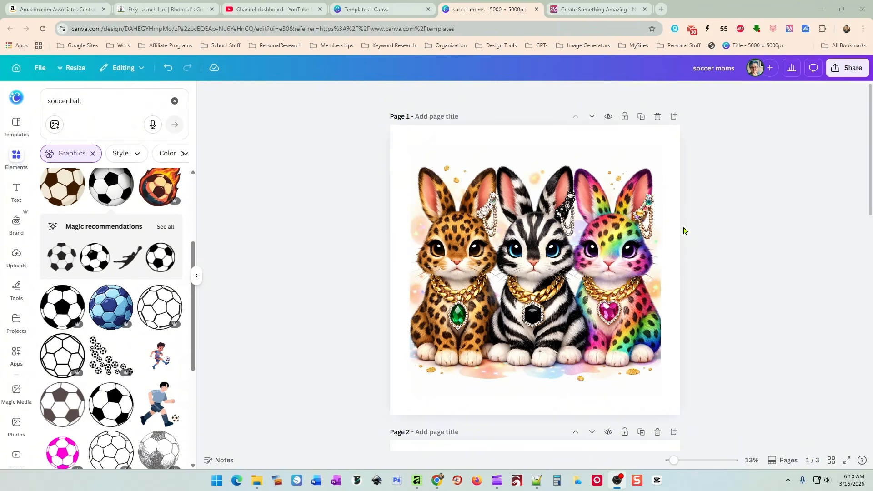
Reposition the three-bunny image on page 1 and enlarge it to about 4,832 × 4,832 px.
{"action": "left_click_drag", "start_coordinate": [511, 256], "coordinate": [496, 238]}
{"action": "left_click_drag", "start_coordinate": [645, 379], "coordinate": [674, 405]}
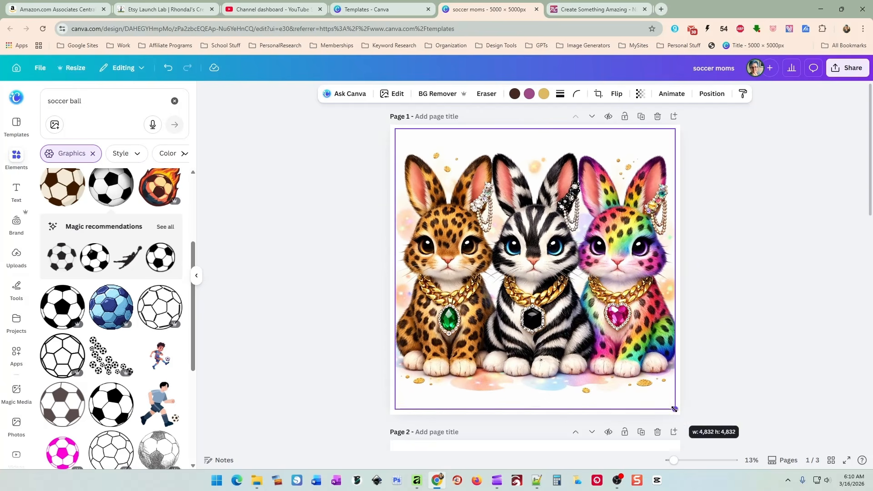
Shift the three separate bunnies on page 2 apart, raising the zebra bunny above the other two.
{"action": "scroll", "coordinate": [727, 226], "scroll_direction": "down", "scroll_amount": 3}
{"action": "scroll", "coordinate": [727, 226], "scroll_direction": "down", "scroll_amount": 4}
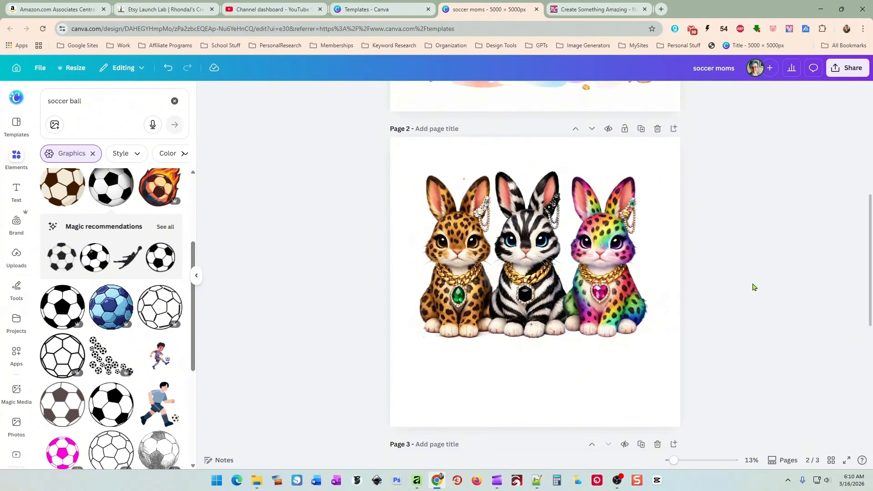
{"action": "scroll", "coordinate": [752, 287], "scroll_direction": "up", "scroll_amount": 2}
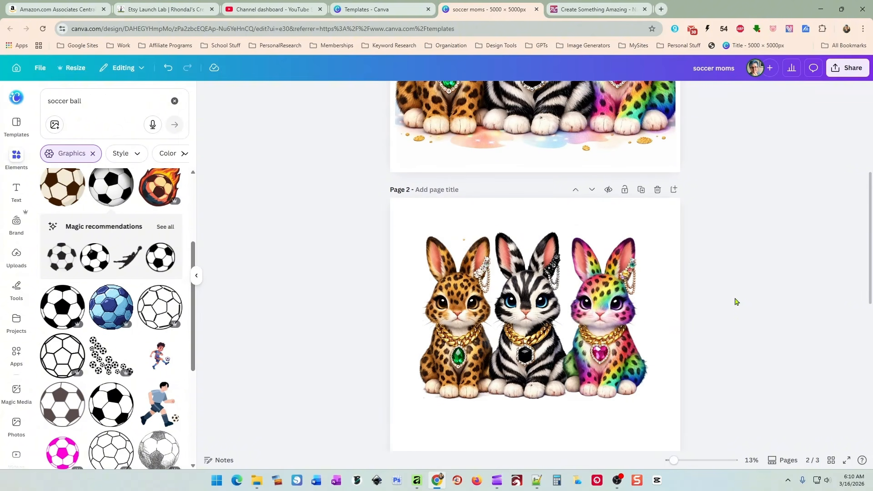
{"action": "left_click_drag", "start_coordinate": [604, 318], "coordinate": [630, 336]}
{"action": "left_click_drag", "start_coordinate": [513, 315], "coordinate": [532, 290]}
{"action": "left_click_drag", "start_coordinate": [455, 318], "coordinate": [449, 357]}
{"action": "left_click_drag", "start_coordinate": [541, 318], "coordinate": [534, 338]}
{"action": "left_click_drag", "start_coordinate": [631, 390], "coordinate": [621, 402]}
{"action": "left_click_drag", "start_coordinate": [536, 374], "coordinate": [530, 369]}
Split the three-bunny image on page 1 into separate elements with Magic Layers.
{"action": "scroll", "coordinate": [739, 288], "scroll_direction": "up", "scroll_amount": 5}
{"action": "scroll", "coordinate": [577, 227], "scroll_direction": "down", "scroll_amount": 1}
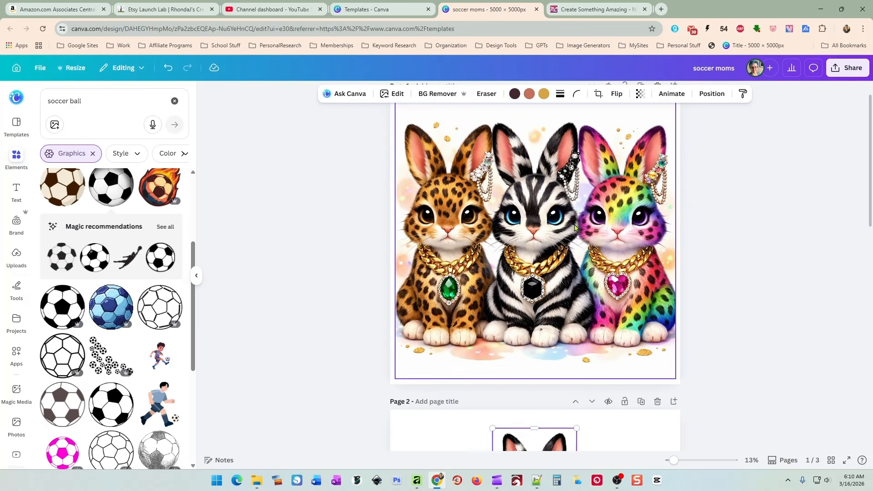
{"action": "left_click", "coordinate": [538, 226]}
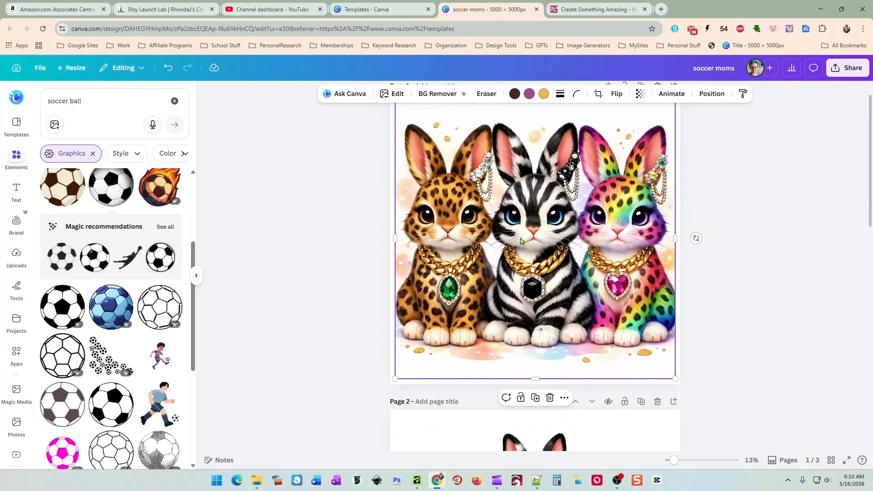
{"action": "left_click", "coordinate": [399, 94]}
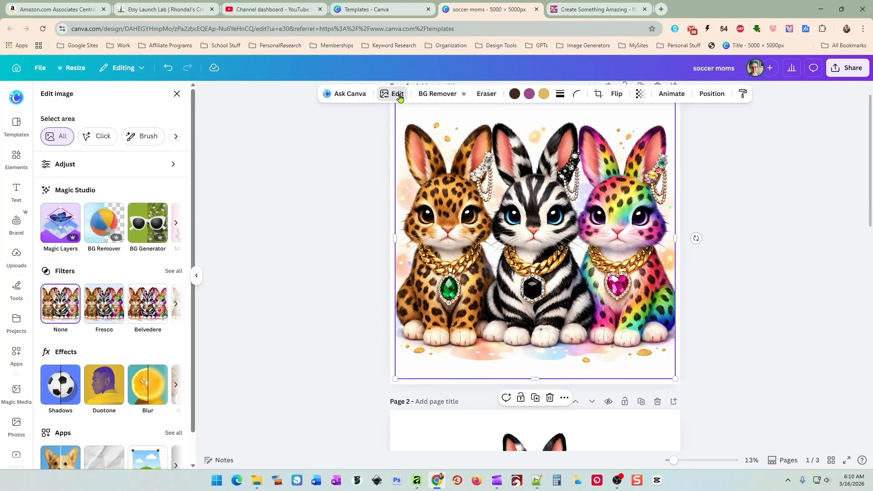
{"action": "left_click", "coordinate": [58, 220]}
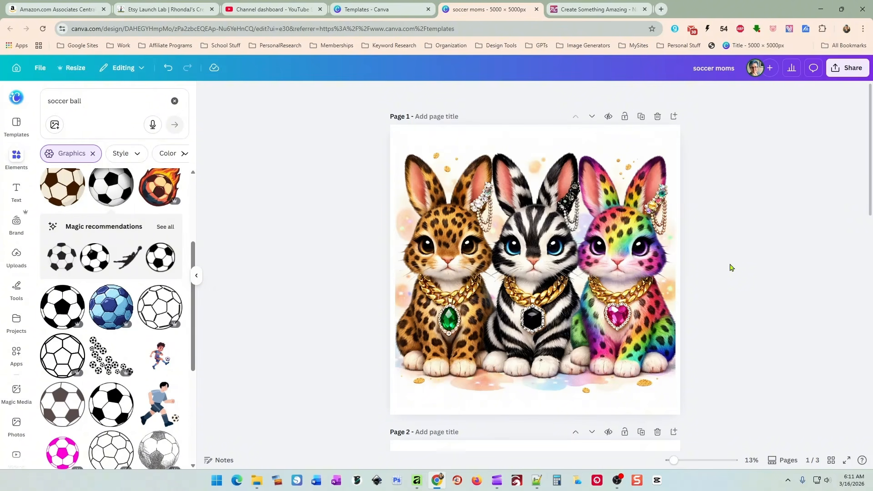
Pull the rainbow bunny away from its place on page 1 and delete the three old bunnies from page 2.
{"action": "scroll", "coordinate": [729, 257], "scroll_direction": "down", "scroll_amount": 3}
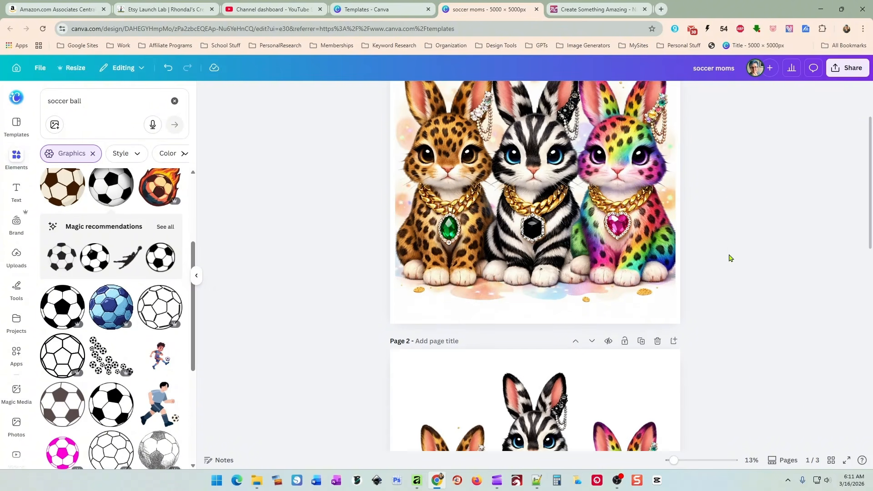
{"action": "left_click_drag", "start_coordinate": [653, 204], "coordinate": [627, 254]}
{"action": "scroll", "coordinate": [638, 356], "scroll_direction": "down", "scroll_amount": 3}
{"action": "left_click", "coordinate": [638, 356]}
{"action": "key", "text": "Delete"}
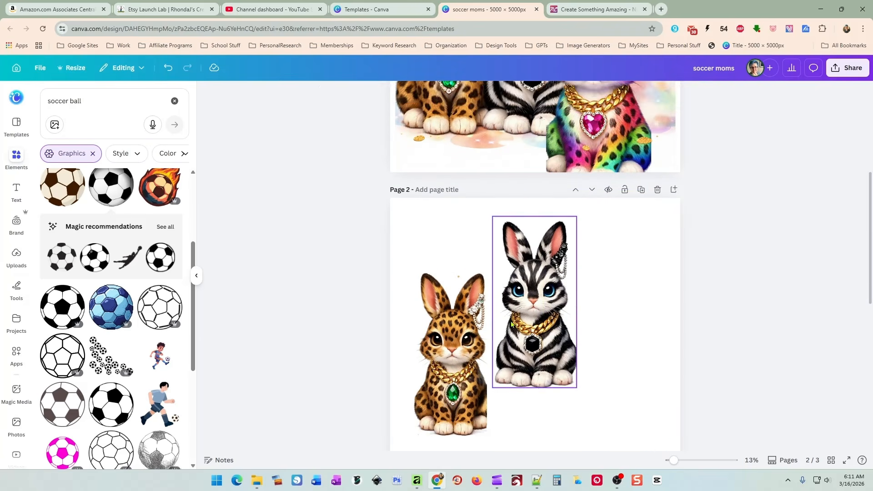
{"action": "left_click", "coordinate": [537, 314]}
{"action": "key", "text": "Delete"}
{"action": "left_click", "coordinate": [451, 354]}
{"action": "key", "text": "Delete"}
Move the rainbow and zebra bunnies from page 1 to page 2 and shrink both to a similar size.
{"action": "left_click_drag", "start_coordinate": [597, 159], "coordinate": [636, 376]}
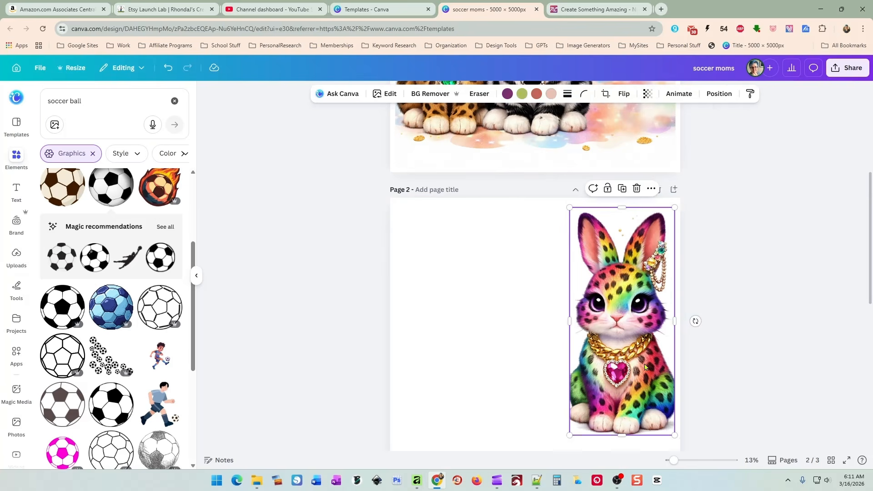
{"action": "left_click_drag", "start_coordinate": [514, 150], "coordinate": [514, 418]}
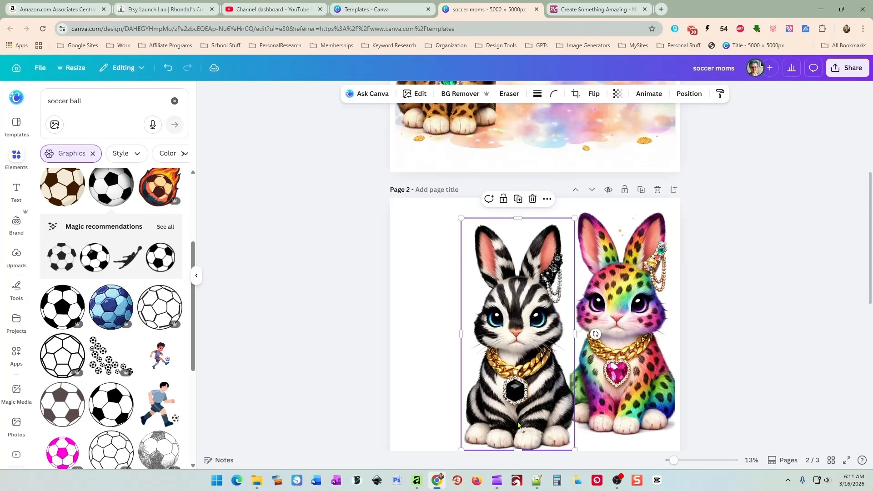
{"action": "left_click_drag", "start_coordinate": [462, 217], "coordinate": [509, 299]}
{"action": "left_click_drag", "start_coordinate": [536, 391], "coordinate": [525, 377]}
{"action": "left_click", "coordinate": [623, 345]}
{"action": "left_click_drag", "start_coordinate": [569, 206], "coordinate": [614, 272]}
{"action": "left_click_drag", "start_coordinate": [526, 379], "coordinate": [554, 369]}
Move the leopard bunny from page 1 to page 2, shrink it to match the others and space the bunnies in a row.
{"action": "left_click_drag", "start_coordinate": [464, 127], "coordinate": [469, 430]}
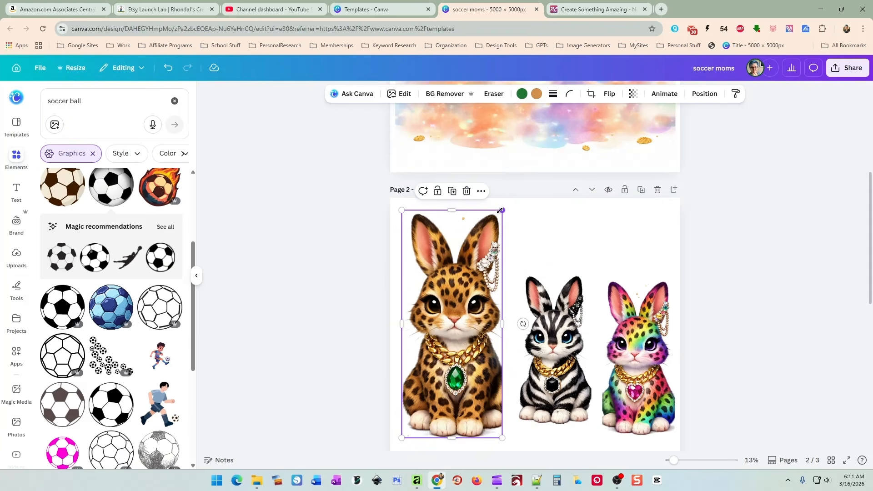
{"action": "left_click_drag", "start_coordinate": [500, 210], "coordinate": [473, 277]}
{"action": "left_click_drag", "start_coordinate": [439, 355], "coordinate": [447, 353]}
{"action": "left_click", "coordinate": [552, 387]}
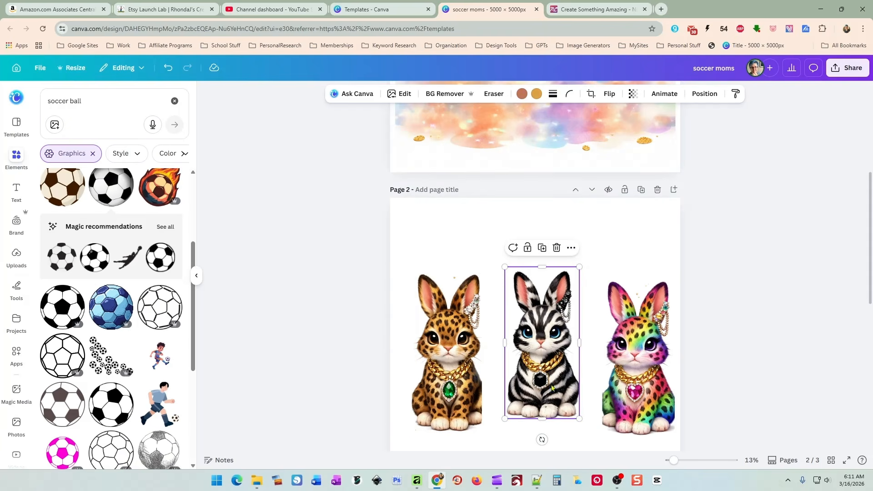
{"action": "left_click", "coordinate": [636, 364]}
{"action": "left_click", "coordinate": [719, 346]}
Examine which gold flakes and watercolor background parts on page 1 are separate elements.
{"action": "scroll", "coordinate": [718, 341], "scroll_direction": "up", "scroll_amount": 5}
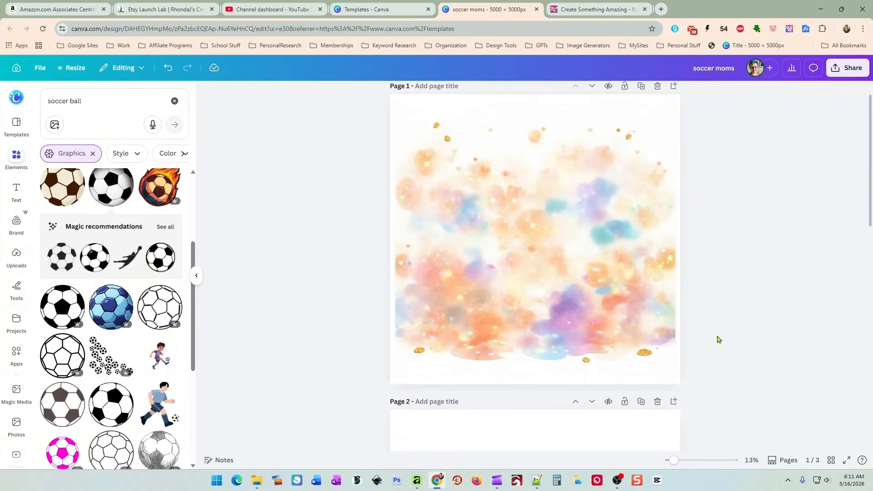
{"action": "left_click", "coordinate": [639, 356]}
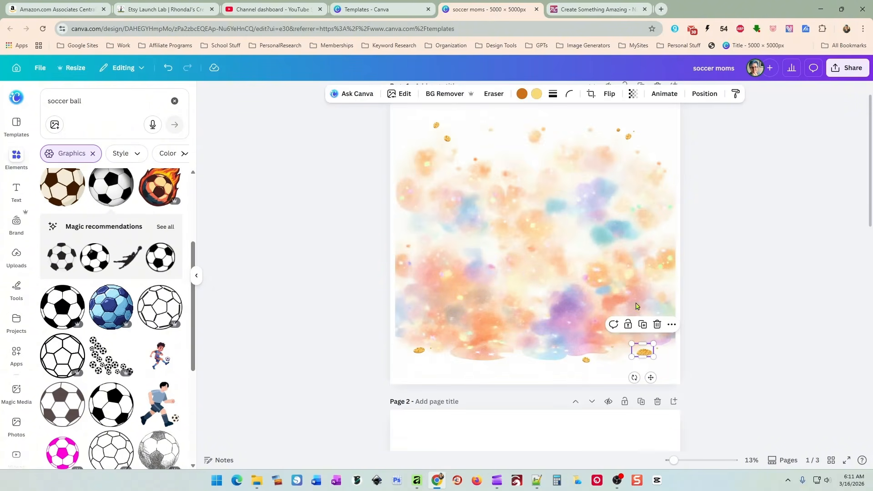
{"action": "left_click", "coordinate": [628, 136]}
{"action": "left_click", "coordinate": [436, 125]}
{"action": "left_click", "coordinate": [447, 138]}
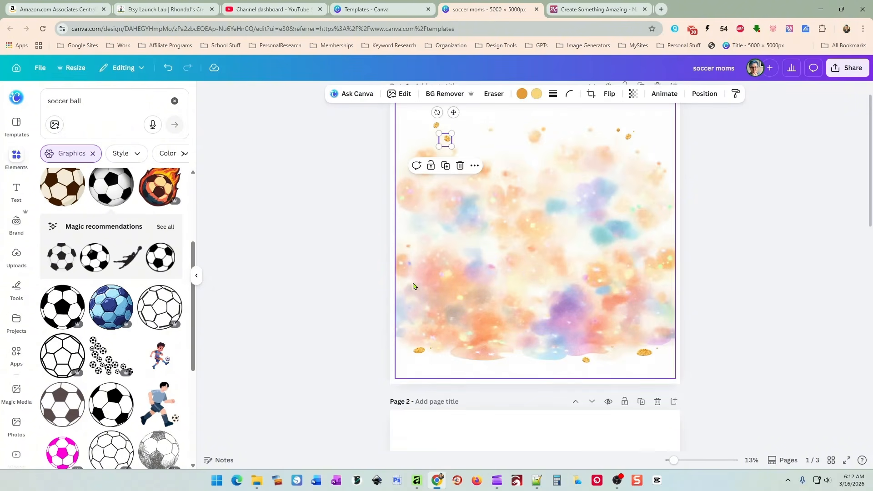
{"action": "left_click", "coordinate": [418, 350]}
{"action": "left_click_drag", "start_coordinate": [549, 273], "coordinate": [520, 261]}
{"action": "left_click", "coordinate": [712, 309]}
{"action": "scroll", "coordinate": [711, 306], "scroll_direction": "down", "scroll_amount": 5}
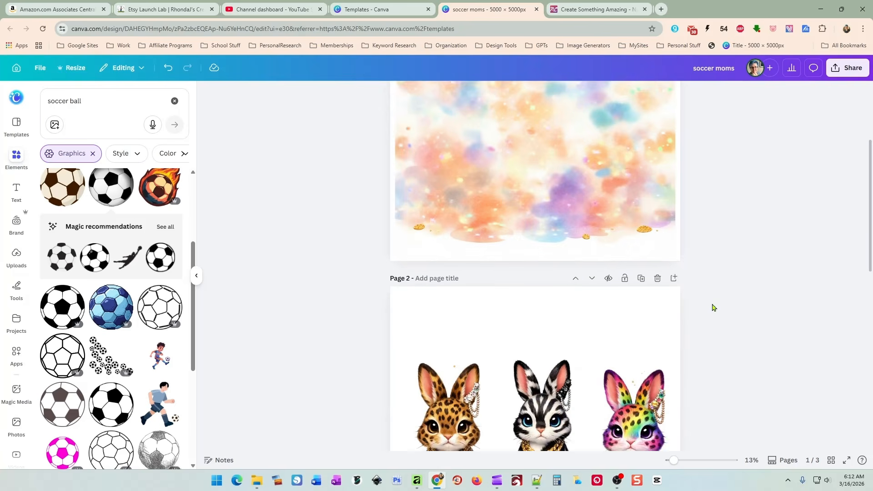
Place the three bunnies close together side by side on page 2 and change the leopard bunny's layer order.
{"action": "left_click_drag", "start_coordinate": [631, 304], "coordinate": [611, 298]}
{"action": "left_click_drag", "start_coordinate": [428, 320], "coordinate": [462, 311]}
{"action": "right_click", "coordinate": [462, 311]}
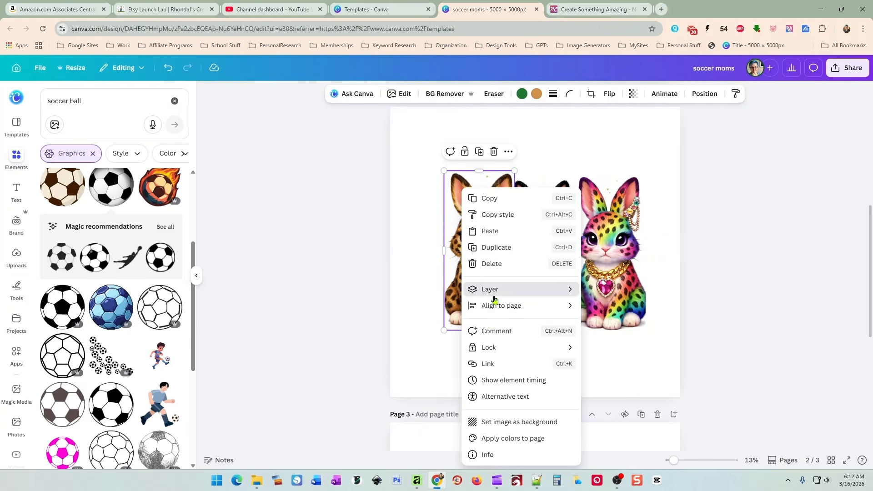
{"action": "mouse_move", "coordinate": [490, 291]}
{"action": "left_click", "coordinate": [591, 323]}
{"action": "left_click_drag", "start_coordinate": [475, 300], "coordinate": [470, 296]}
{"action": "left_click_drag", "start_coordinate": [438, 172], "coordinate": [444, 180]}
Enlarge the three bunnies together to nearly the page width and center them on page 2.
{"action": "left_click", "coordinate": [670, 254]}
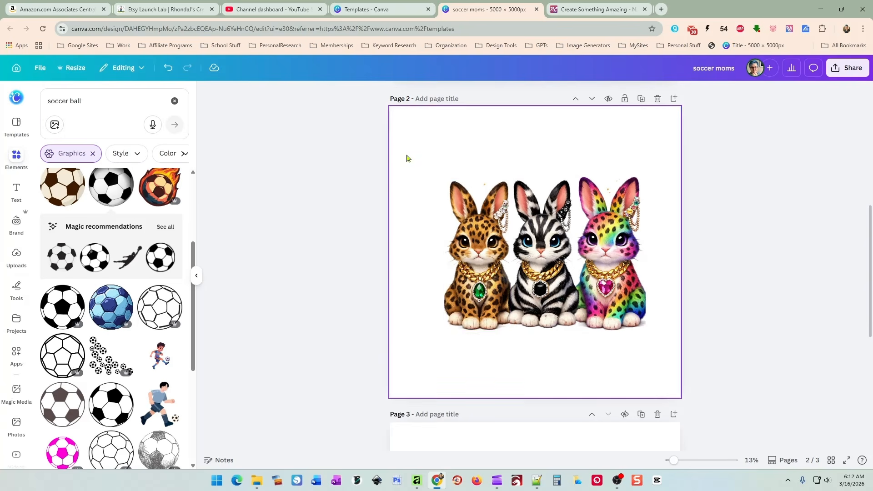
{"action": "left_click_drag", "start_coordinate": [407, 155], "coordinate": [655, 320]}
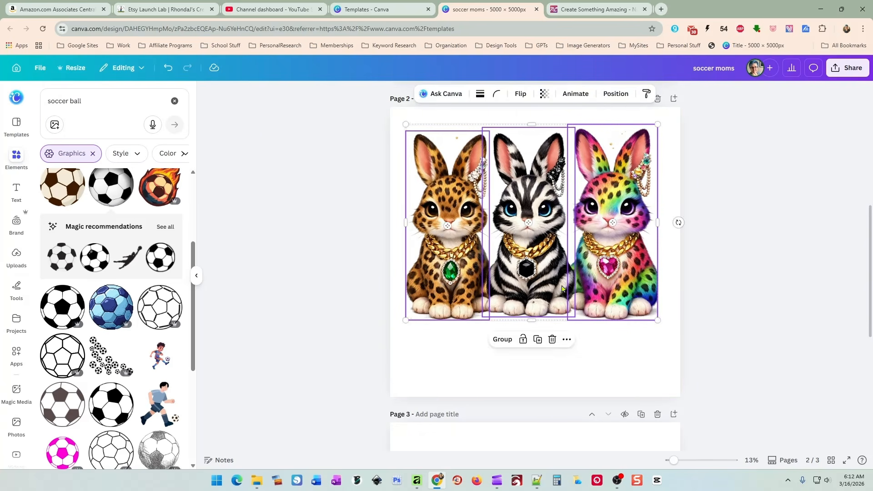
{"action": "left_click_drag", "start_coordinate": [563, 289], "coordinate": [562, 309]}
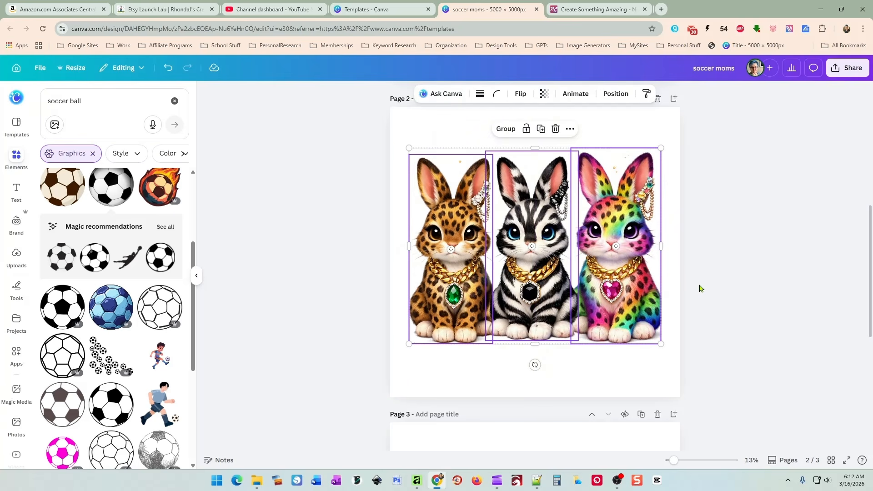
Add the uploaded "Living The Teacher Life" duck image to page 3 and enlarge it to fill the page.
{"action": "scroll", "coordinate": [590, 364], "scroll_direction": "down", "scroll_amount": 5}
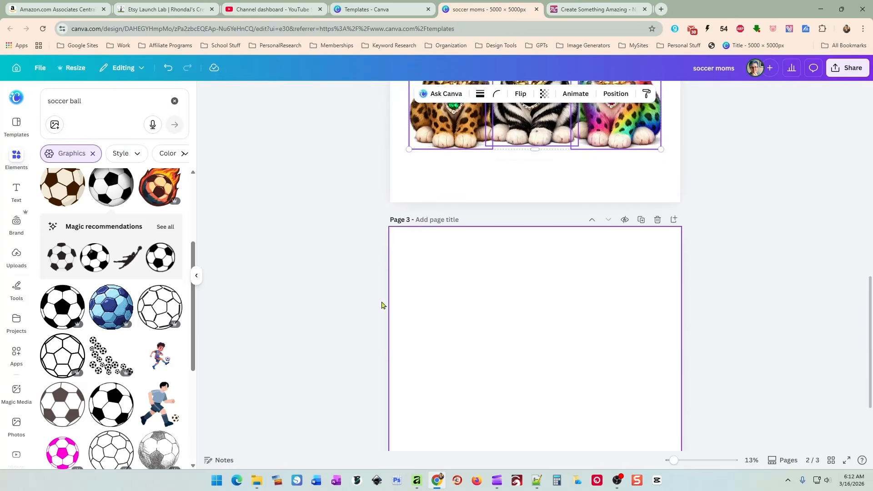
{"action": "left_click", "coordinate": [17, 255]}
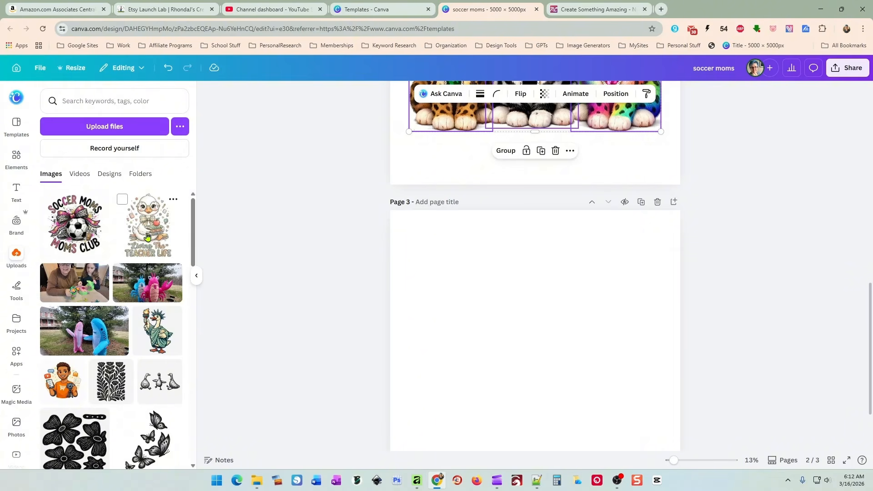
{"action": "left_click", "coordinate": [147, 237]}
{"action": "left_click", "coordinate": [567, 258]}
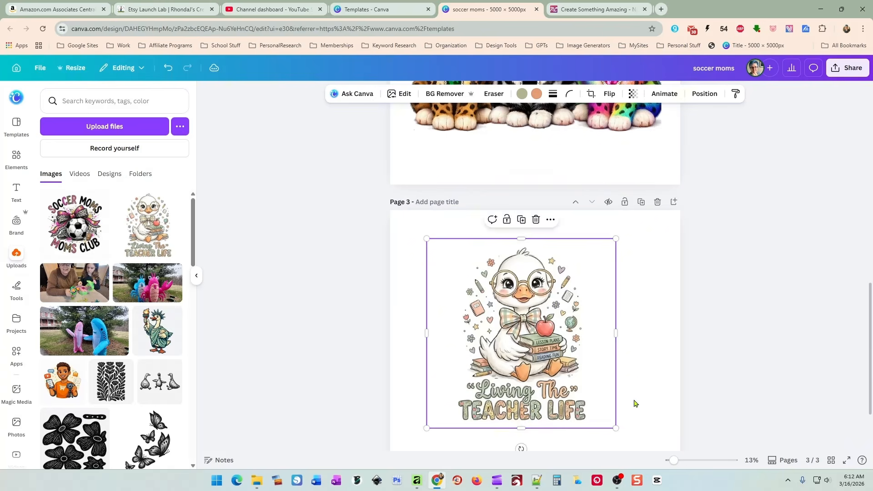
{"action": "scroll", "coordinate": [711, 359], "scroll_direction": "down", "scroll_amount": 2}
{"action": "left_click_drag", "start_coordinate": [505, 296], "coordinate": [467, 265]}
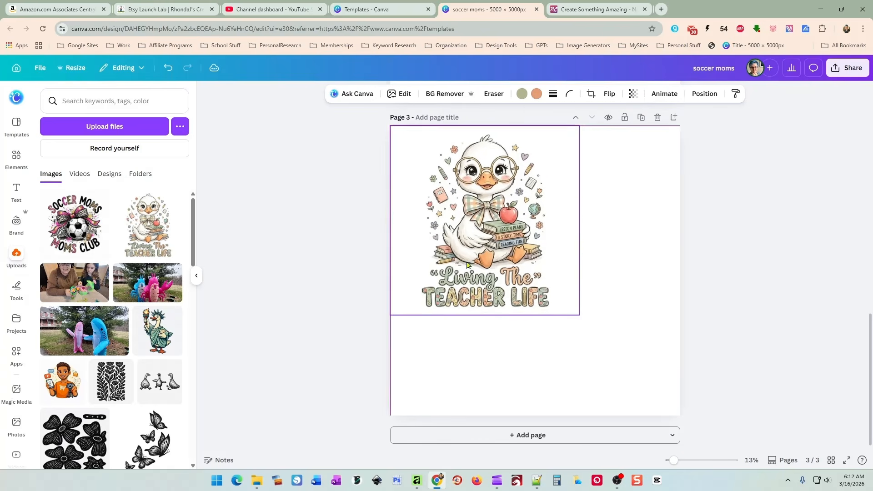
{"action": "left_click_drag", "start_coordinate": [580, 315], "coordinate": [656, 416]}
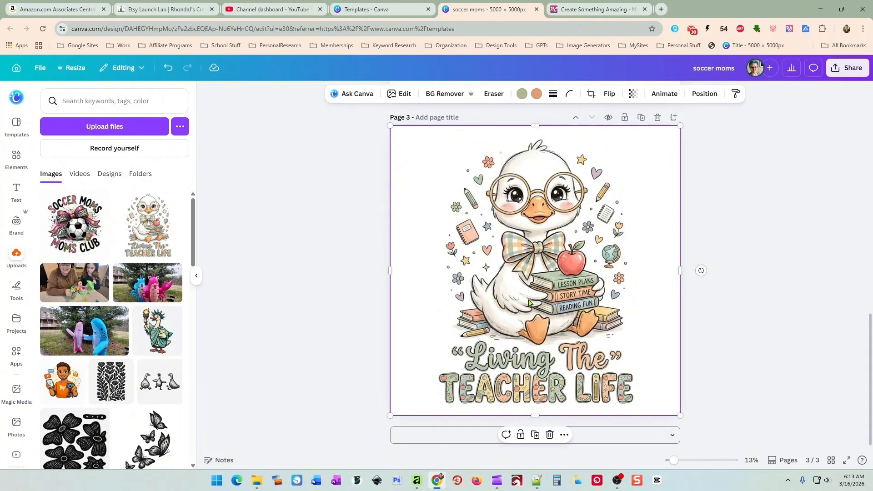
Shrink the duck image to about half the page width, duplicate it and place the two copies side by side.
{"action": "left_click_drag", "start_coordinate": [680, 416], "coordinate": [544, 281]}
{"action": "left_click_drag", "start_coordinate": [467, 232], "coordinate": [636, 300]}
{"action": "key", "text": "ctrl+d"}
{"action": "left_click_drag", "start_coordinate": [501, 286], "coordinate": [489, 286]}
{"action": "left_click_drag", "start_coordinate": [619, 272], "coordinate": [613, 273]}
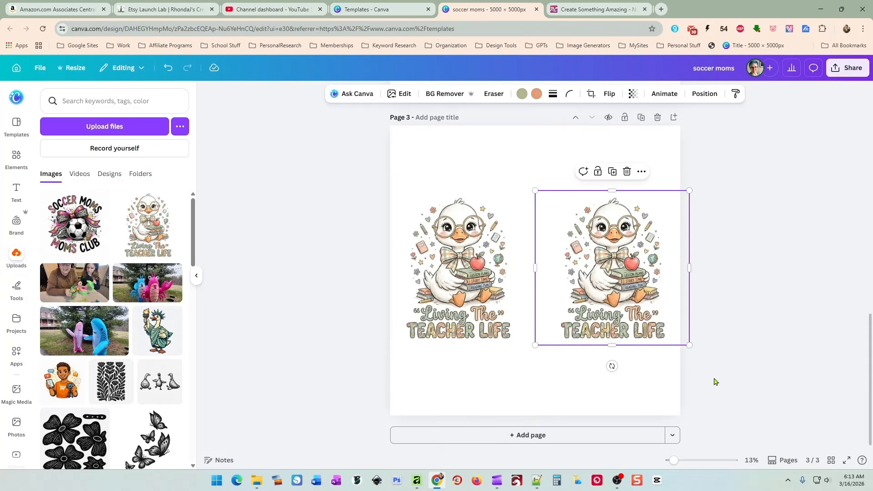
Split the left copy of the duck image into separate elements with Magic Layers.
{"action": "left_click_drag", "start_coordinate": [674, 462], "coordinate": [683, 460]}
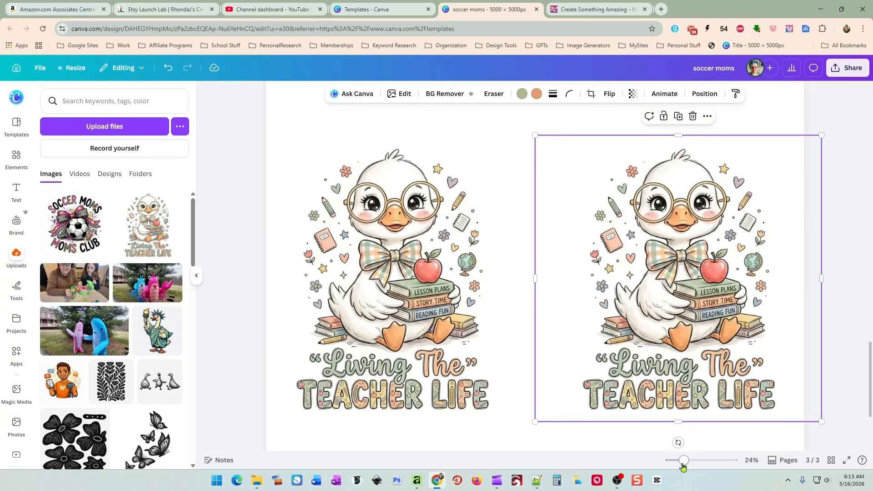
{"action": "left_click", "coordinate": [443, 280], "text": "shift"}
{"action": "left_click", "coordinate": [443, 279]}
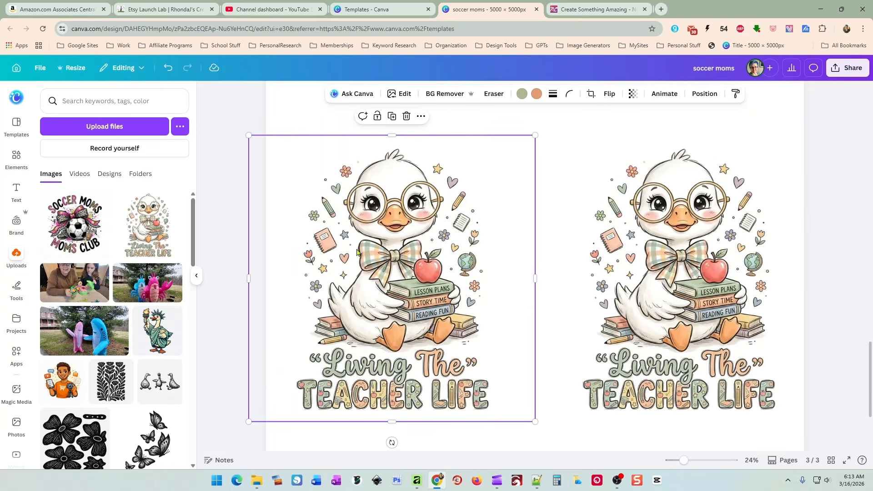
{"action": "left_click", "coordinate": [399, 93]}
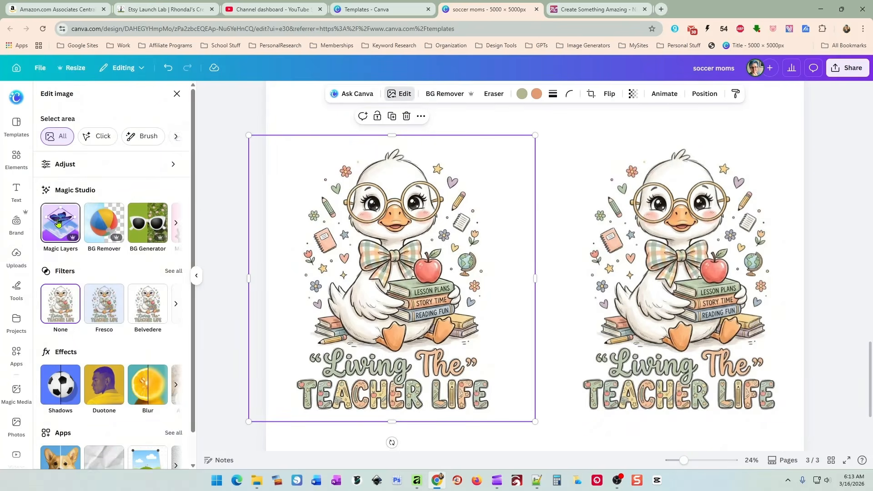
{"action": "left_click", "coordinate": [58, 222]}
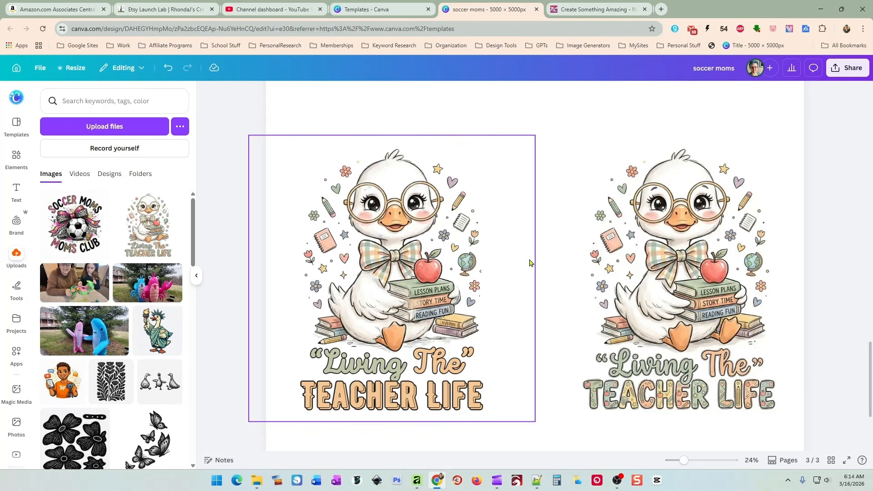
Nudge the apple slightly left and the two outer book stacks inward in the layered duck design.
{"action": "left_click", "coordinate": [430, 273]}
{"action": "mouse_move", "coordinate": [430, 273]}
{"action": "left_mouse_down"}
{"action": "mouse_move", "coordinate": [482, 177]}
{"action": "mouse_move", "coordinate": [515, 156]}
{"action": "mouse_move", "coordinate": [458, 300]}
{"action": "mouse_move", "coordinate": [420, 274]}
{"action": "mouse_move", "coordinate": [511, 213]}
{"action": "mouse_move", "coordinate": [426, 274]}
{"action": "left_mouse_up"}
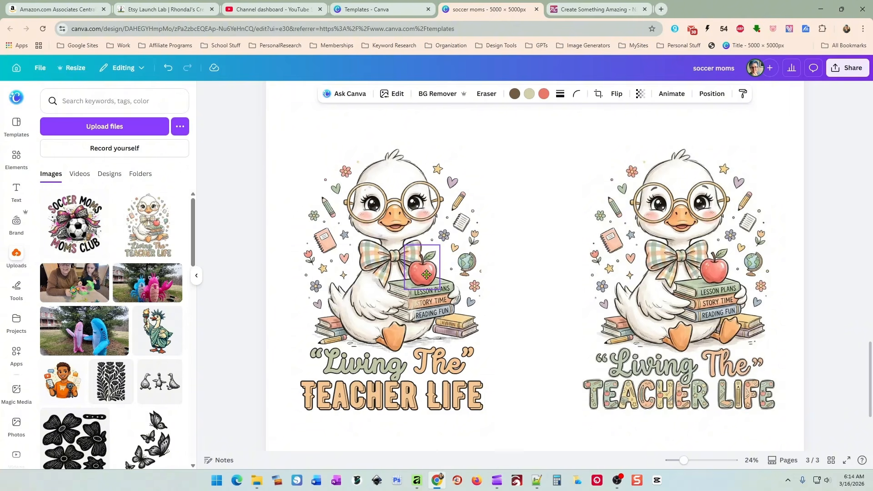
{"action": "left_click", "coordinate": [330, 334]}
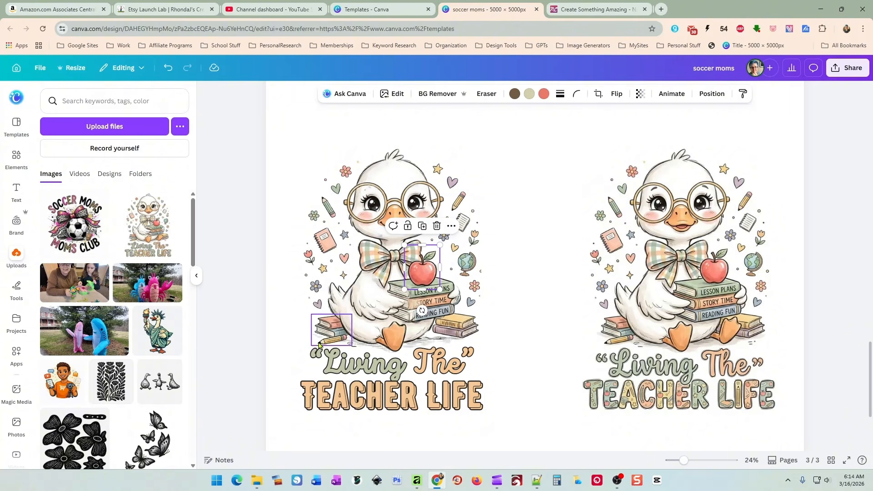
{"action": "mouse_move", "coordinate": [331, 334]}
{"action": "left_mouse_down"}
{"action": "mouse_move", "coordinate": [275, 330]}
{"action": "mouse_move", "coordinate": [326, 343]}
{"action": "left_mouse_up"}
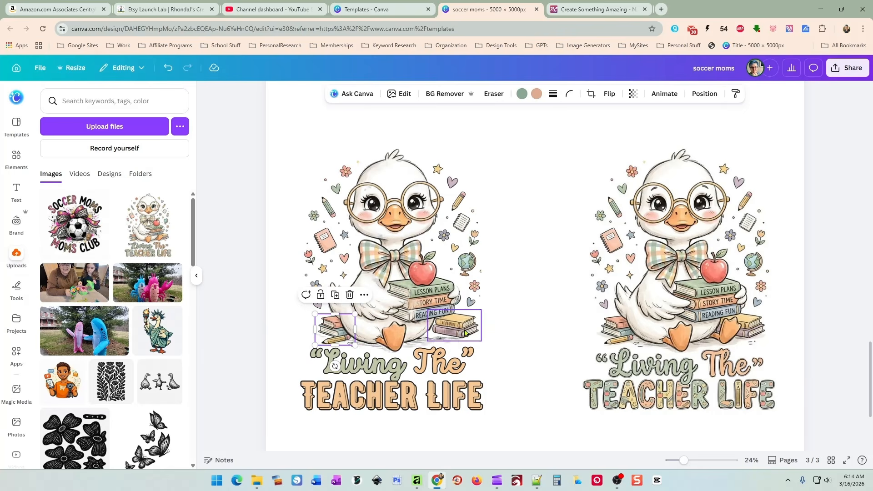
{"action": "mouse_move", "coordinate": [464, 326]}
{"action": "left_mouse_down"}
{"action": "mouse_move", "coordinate": [485, 325]}
{"action": "mouse_move", "coordinate": [468, 327]}
{"action": "left_mouse_up"}
{"action": "left_click", "coordinate": [541, 314]}
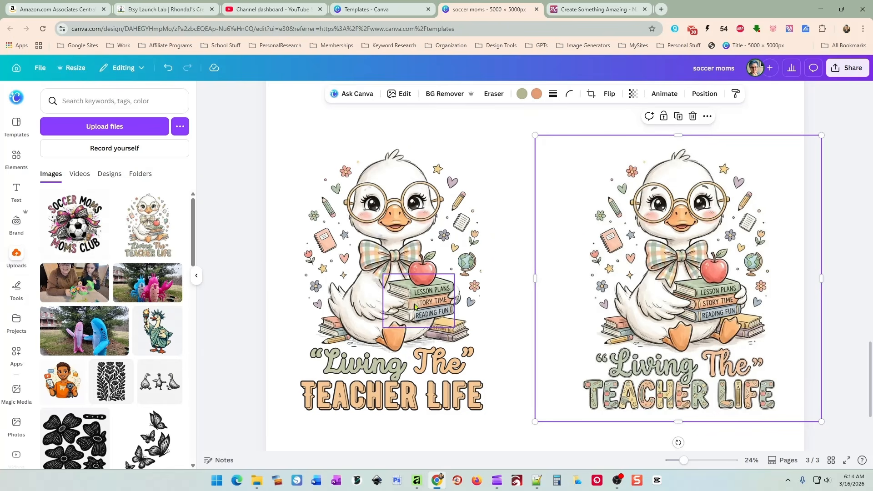
Move the labelled book stack out of the duck's arms and back into place in the layered duck design.
{"action": "left_click_drag", "start_coordinate": [421, 310], "coordinate": [543, 218]}
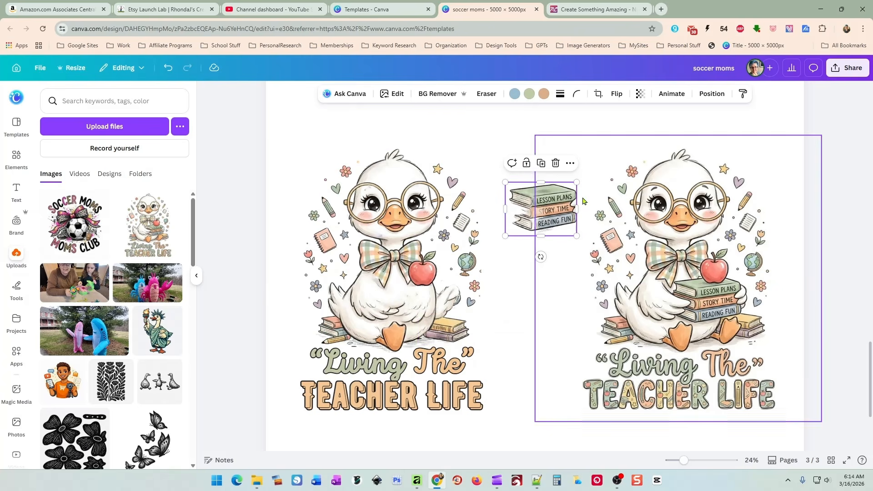
{"action": "left_click_drag", "start_coordinate": [550, 216], "coordinate": [422, 309]}
{"action": "left_click", "coordinate": [458, 296]}
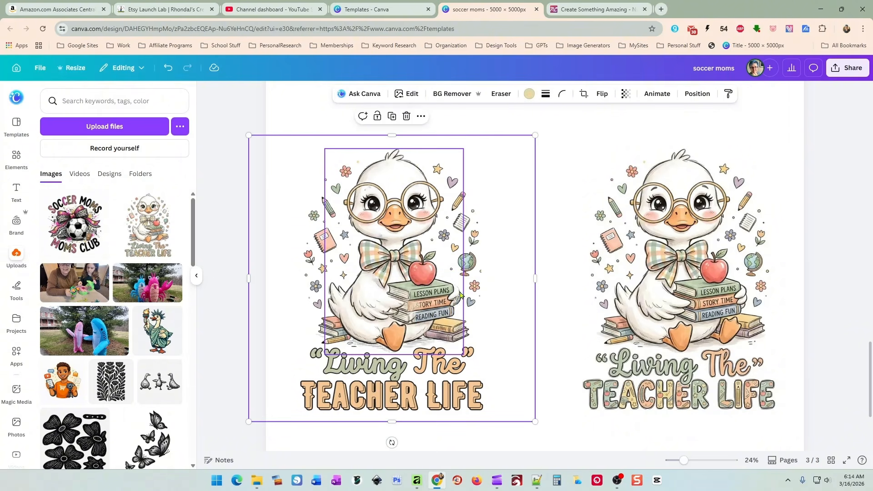
{"action": "mouse_move", "coordinate": [422, 313]}
{"action": "left_mouse_down"}
{"action": "mouse_move", "coordinate": [531, 181]}
{"action": "mouse_move", "coordinate": [413, 309]}
{"action": "mouse_move", "coordinate": [421, 311]}
{"action": "left_mouse_up"}
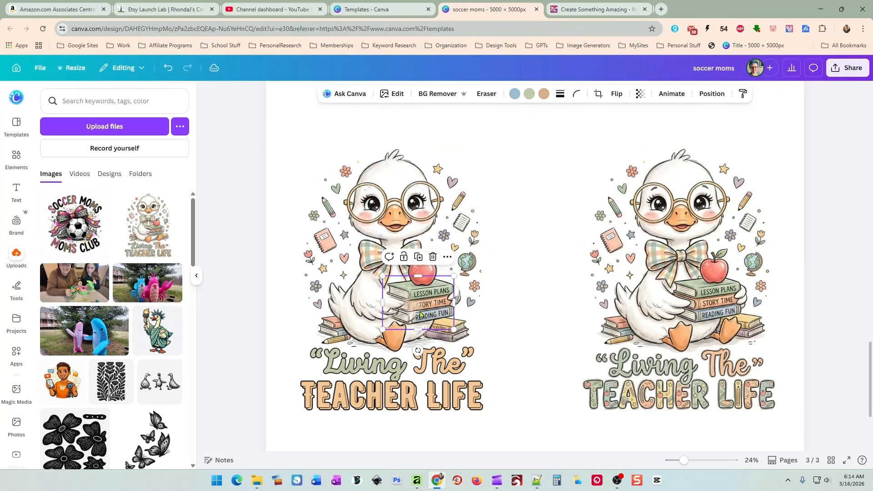
Shift the duck figure in the layered design away from its place and bring it back behind the books.
{"action": "left_click", "coordinate": [463, 200]}
{"action": "left_click_drag", "start_coordinate": [465, 199], "coordinate": [495, 193]}
{"action": "left_click_drag", "start_coordinate": [448, 209], "coordinate": [419, 210]}
{"action": "left_click", "coordinate": [677, 273]}
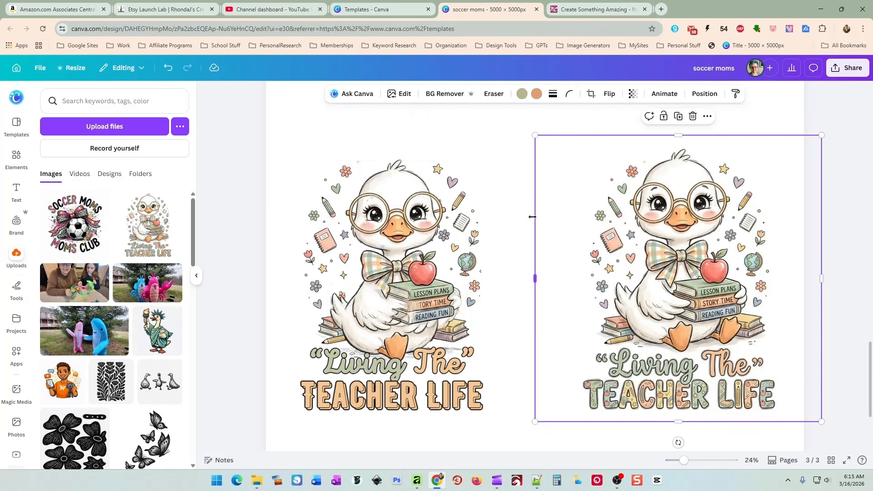
{"action": "left_click_drag", "start_coordinate": [363, 229], "coordinate": [390, 222]}
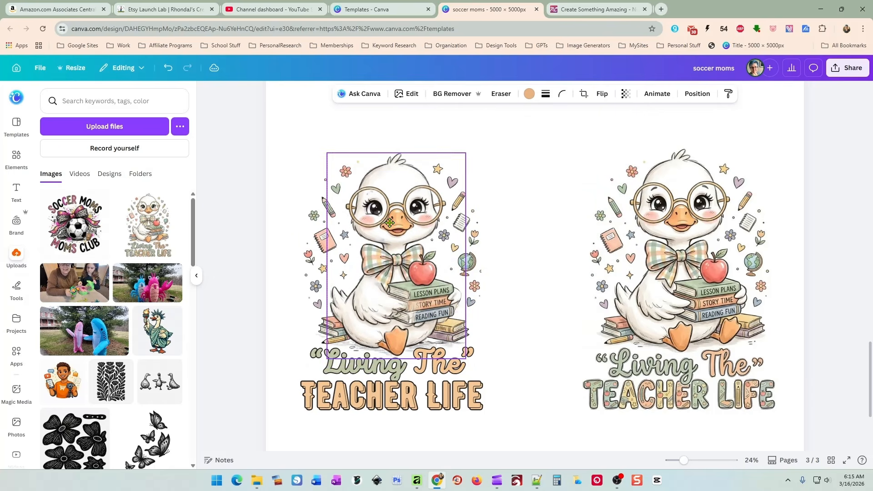
Shift the duck's left doodle group slightly up and outward, and move the right doodle group away and back.
{"action": "left_click", "coordinate": [330, 190]}
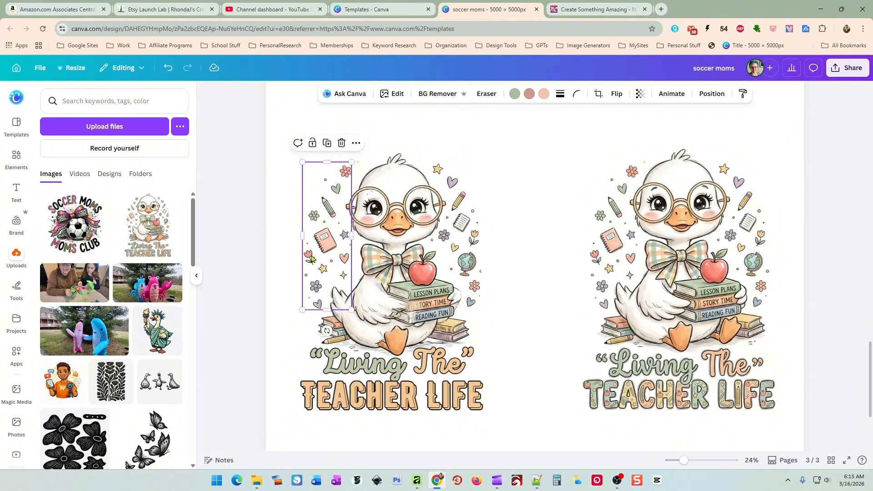
{"action": "mouse_move", "coordinate": [457, 246]}
{"action": "left_mouse_down"}
{"action": "mouse_move", "coordinate": [485, 225]}
{"action": "mouse_move", "coordinate": [526, 215]}
{"action": "left_mouse_up"}
{"action": "mouse_move", "coordinate": [319, 248]}
{"action": "left_mouse_down"}
{"action": "mouse_move", "coordinate": [270, 182]}
{"action": "mouse_move", "coordinate": [530, 296]}
{"action": "mouse_move", "coordinate": [312, 247]}
{"action": "mouse_move", "coordinate": [313, 225]}
{"action": "left_mouse_up"}
{"action": "left_click", "coordinate": [538, 234]}
{"action": "left_click_drag", "start_coordinate": [538, 235], "coordinate": [467, 264]}
{"action": "left_click", "coordinate": [546, 258]}
{"action": "left_click", "coordinate": [513, 255]}
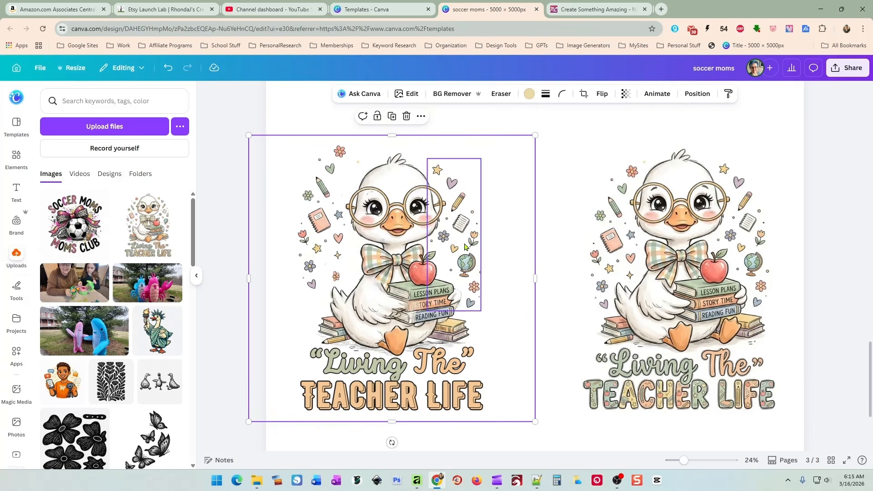
Delete all elements of the layered duck design and the flat duck copy from page 3.
{"action": "left_click_drag", "start_coordinate": [242, 126], "coordinate": [493, 440]}
{"action": "key", "text": "Delete"}
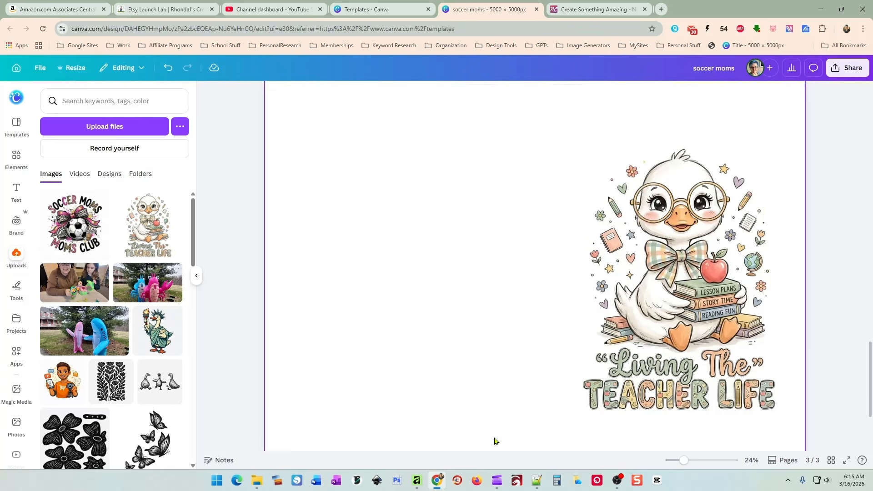
{"action": "left_click", "coordinate": [627, 326]}
{"action": "key", "text": "Delete"}
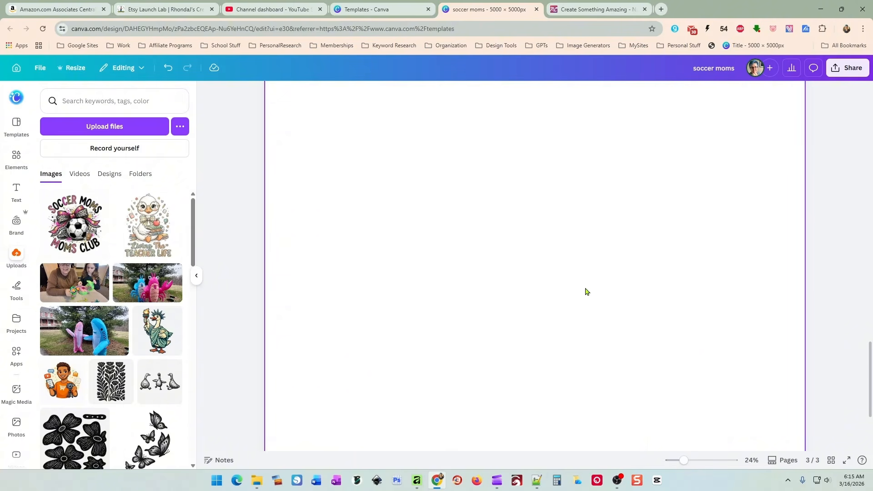
Add the uploaded illustration of the man in the orange shirt and move it onto the empty page 3.
{"action": "left_click_drag", "start_coordinate": [682, 460], "coordinate": [677, 460]}
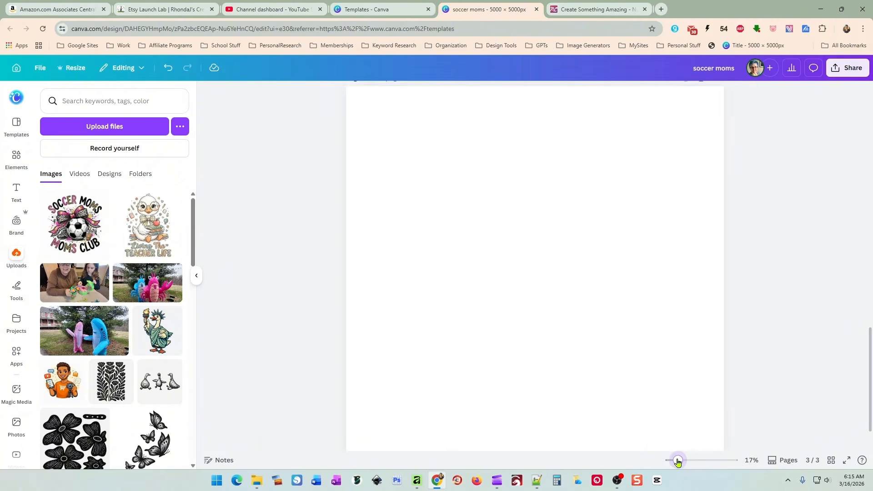
{"action": "scroll", "coordinate": [535, 306], "scroll_direction": "up", "scroll_amount": 6}
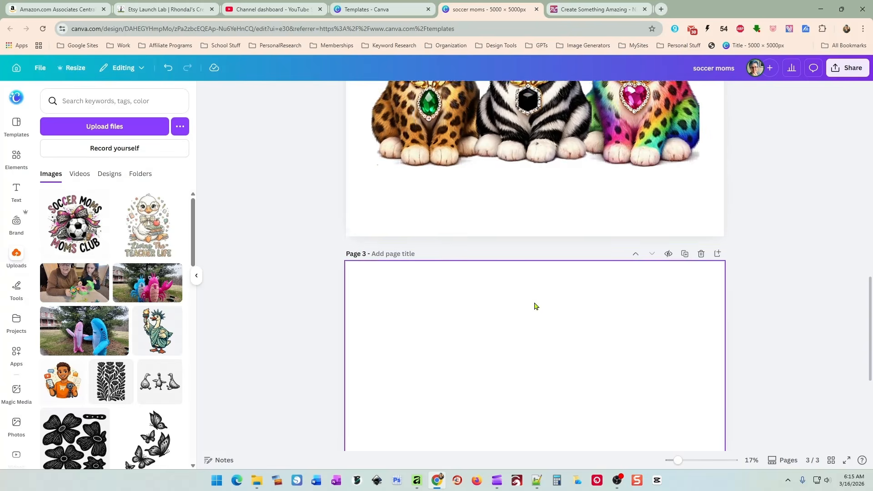
{"action": "scroll", "coordinate": [535, 305], "scroll_direction": "up", "scroll_amount": 2}
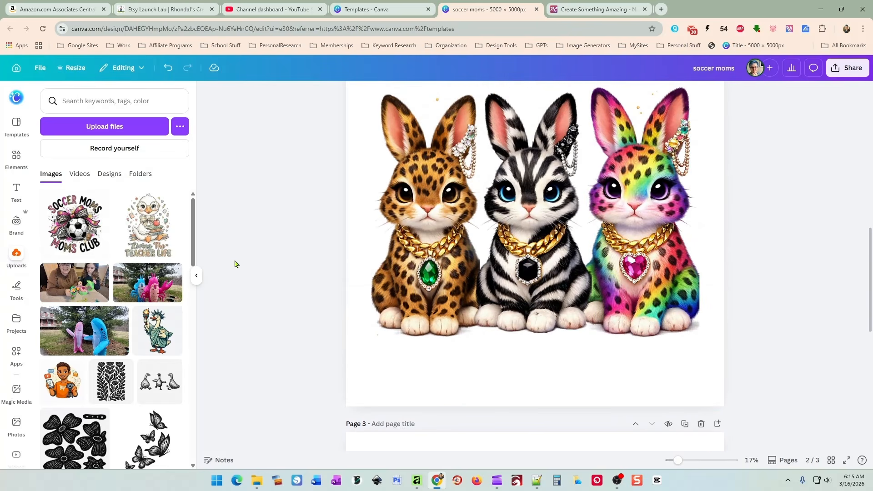
{"action": "scroll", "coordinate": [232, 264], "scroll_direction": "down", "scroll_amount": 1}
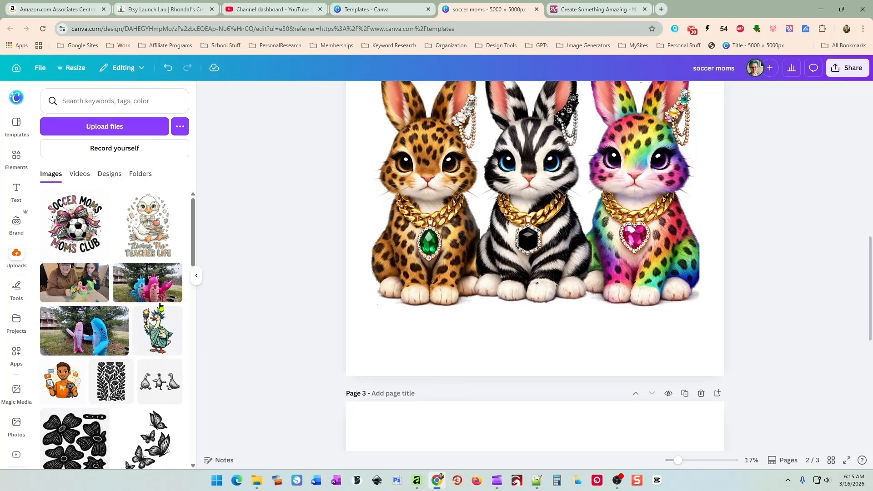
{"action": "left_click", "coordinate": [63, 378]}
{"action": "scroll", "coordinate": [508, 198], "scroll_direction": "down", "scroll_amount": 3}
{"action": "left_click_drag", "start_coordinate": [508, 199], "coordinate": [532, 411]}
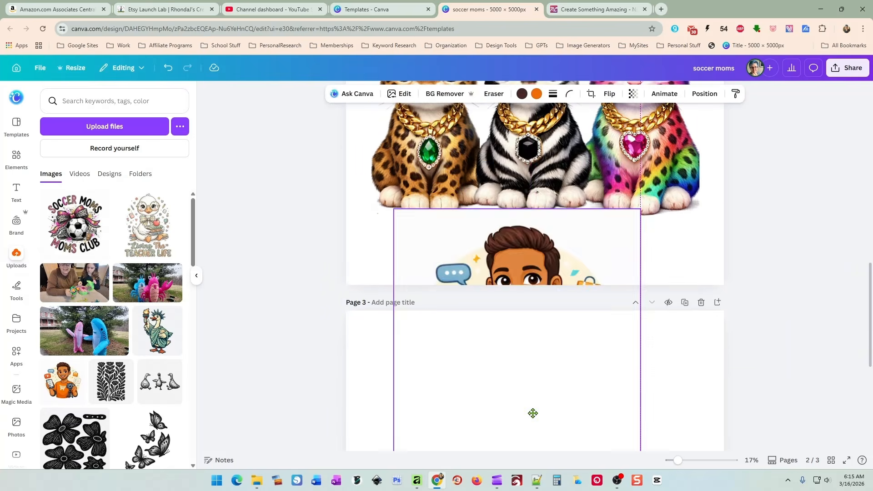
{"action": "scroll", "coordinate": [768, 282], "scroll_direction": "down", "scroll_amount": 5}
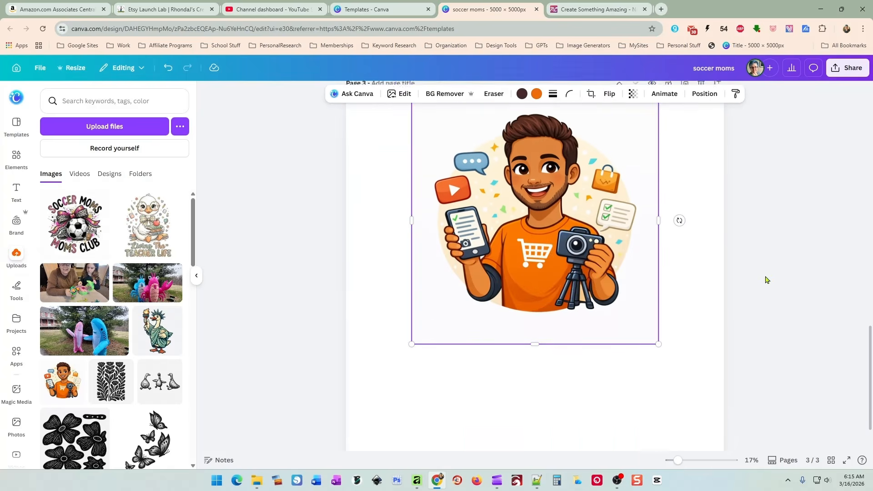
Nudge the man illustration up on page 3 and split it into separate elements with Magic Layers.
{"action": "left_click_drag", "start_coordinate": [512, 271], "coordinate": [515, 259]}
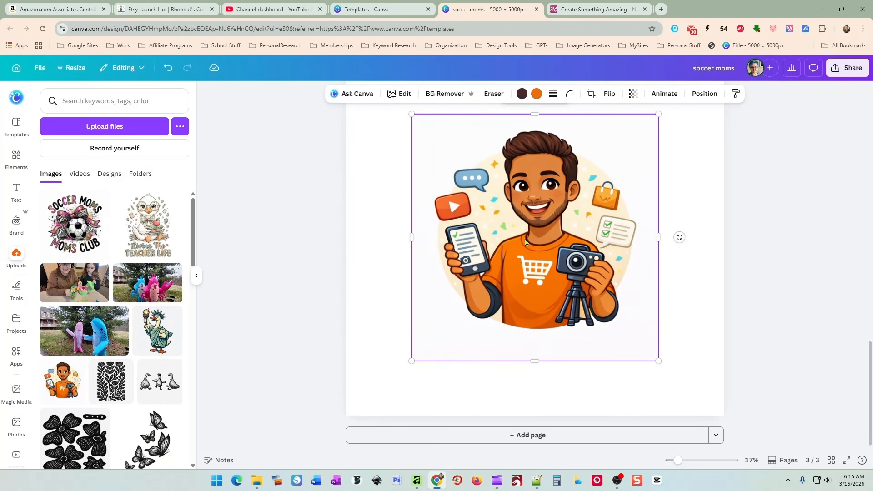
{"action": "left_click", "coordinate": [397, 94]}
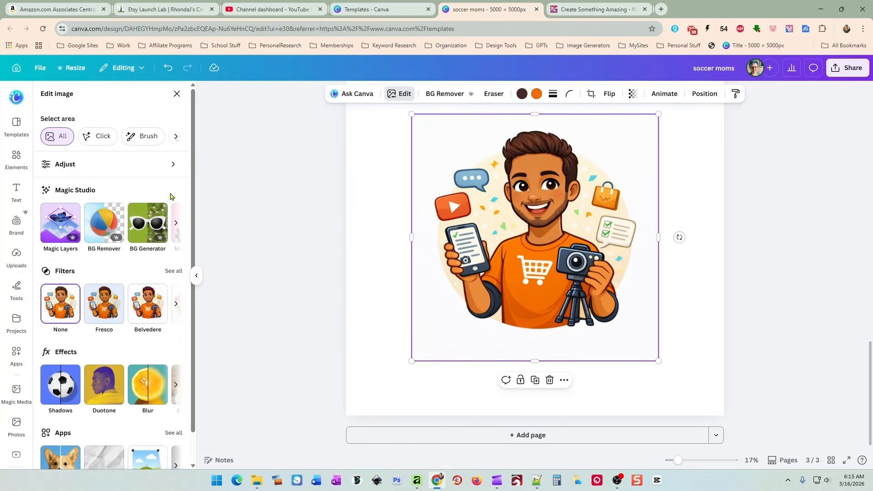
{"action": "left_click", "coordinate": [50, 222]}
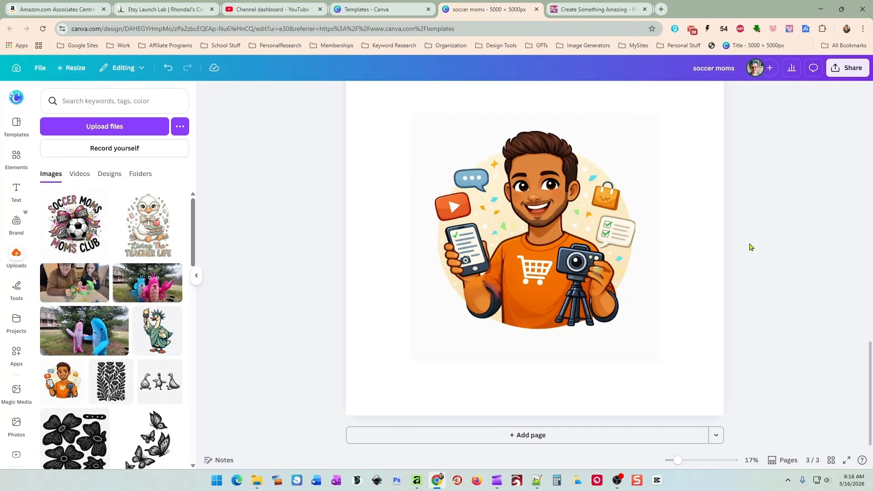
Pull apart the layered illustration, moving the play icon and the man out to the left and the camera tripod to the lower right.
{"action": "left_click_drag", "start_coordinate": [453, 206], "coordinate": [396, 156]}
{"action": "mouse_move", "coordinate": [474, 176]}
{"action": "left_mouse_down"}
{"action": "mouse_move", "coordinate": [437, 129]}
{"action": "mouse_move", "coordinate": [497, 210]}
{"action": "mouse_move", "coordinate": [477, 183]}
{"action": "left_mouse_up"}
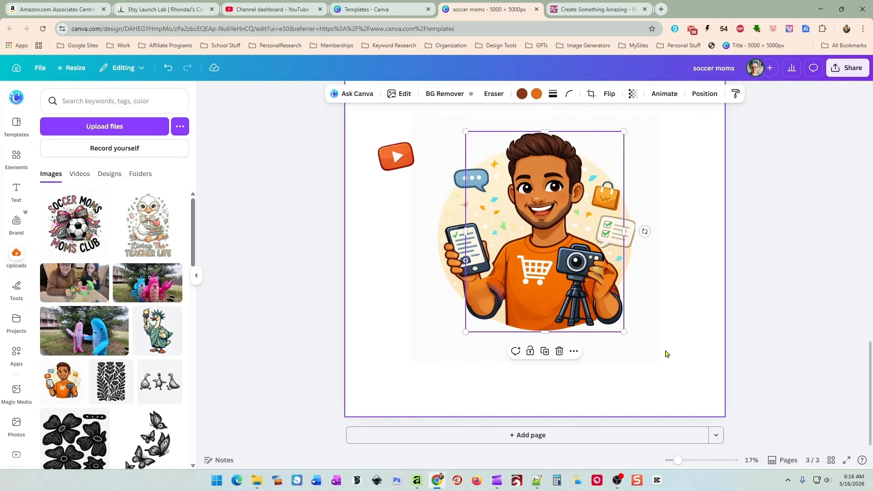
{"action": "left_click_drag", "start_coordinate": [573, 304], "coordinate": [548, 299]}
{"action": "left_click_drag", "start_coordinate": [572, 304], "coordinate": [626, 350]}
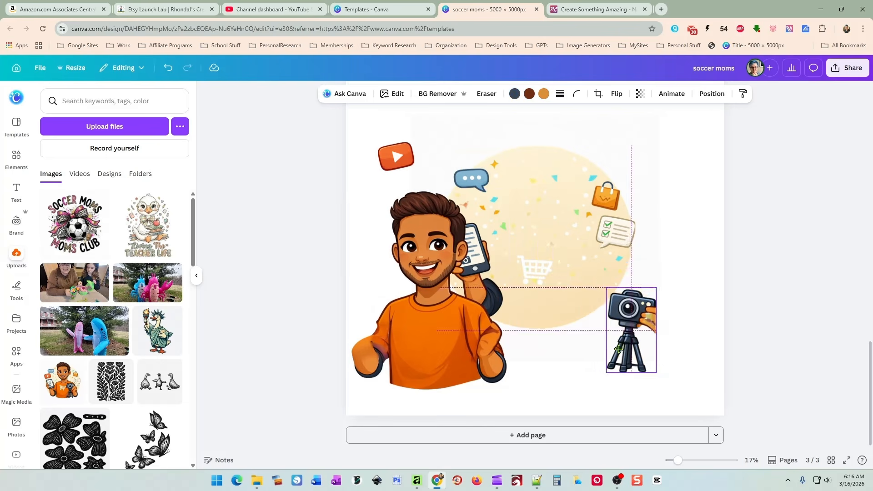
Return the man and the camera tripod to their original places in front of the cream circle.
{"action": "left_click_drag", "start_coordinate": [440, 333], "coordinate": [547, 274]}
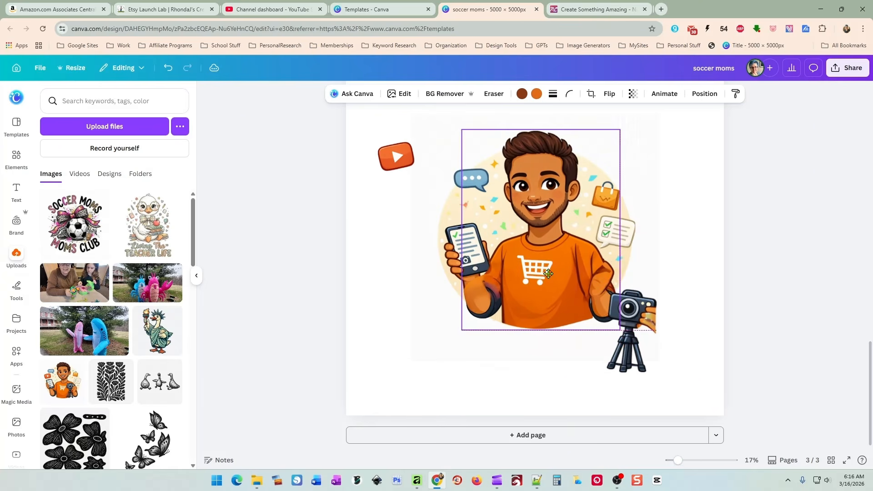
{"action": "right_click", "coordinate": [571, 188]}
{"action": "key", "text": "Escape"}
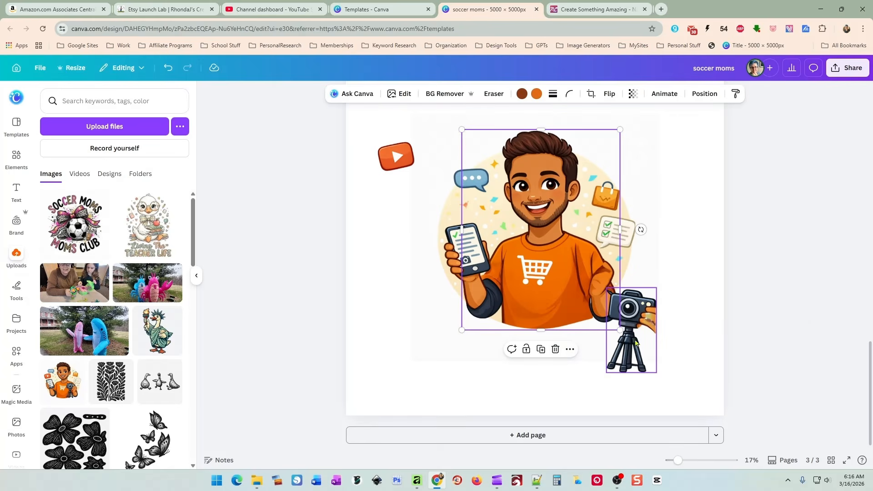
{"action": "left_click_drag", "start_coordinate": [636, 343], "coordinate": [574, 301]}
{"action": "left_click", "coordinate": [609, 272]}
Move the checklist and chat bubbles out to opposite sides of the man, and remove the pale square background.
{"action": "left_click", "coordinate": [630, 232]}
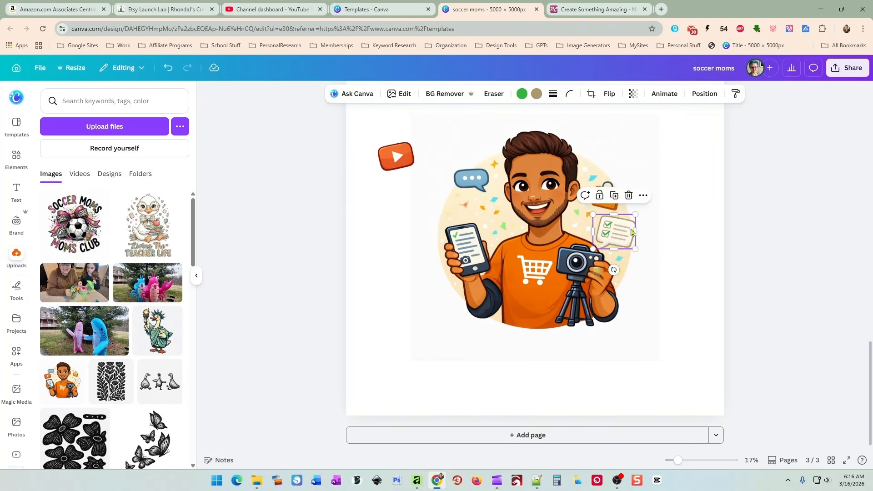
{"action": "left_click_drag", "start_coordinate": [631, 233], "coordinate": [685, 175]}
{"action": "left_click", "coordinate": [607, 206]}
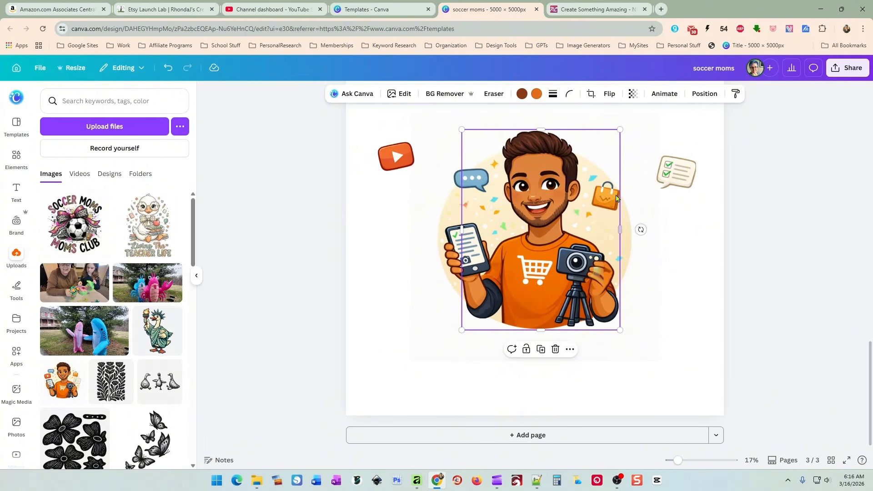
{"action": "left_click_drag", "start_coordinate": [471, 179], "coordinate": [376, 208]}
{"action": "left_click", "coordinate": [650, 312]}
{"action": "left_click", "coordinate": [650, 311]}
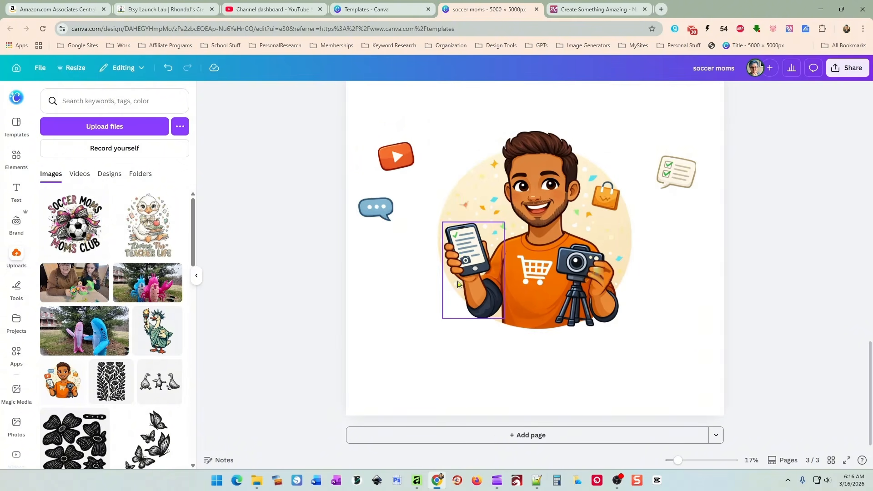
Spread the man, phone arm, camera, shopping cart and shopping bag apart around the cream circle.
{"action": "left_click_drag", "start_coordinate": [542, 173], "coordinate": [697, 214]}
{"action": "left_click_drag", "start_coordinate": [452, 241], "coordinate": [386, 261]}
{"action": "left_click_drag", "start_coordinate": [596, 274], "coordinate": [512, 318]}
{"action": "left_click_drag", "start_coordinate": [547, 271], "coordinate": [562, 161]}
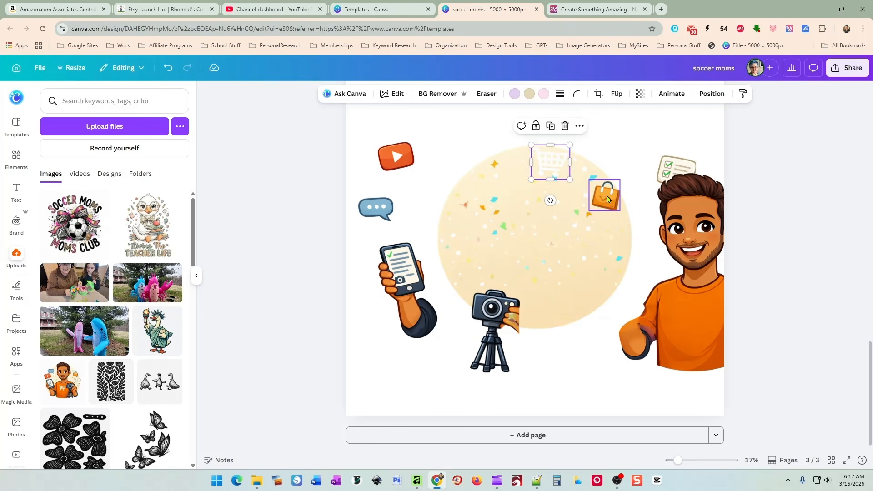
{"action": "left_click_drag", "start_coordinate": [606, 196], "coordinate": [625, 156]}
{"action": "left_click", "coordinate": [556, 161]}
{"action": "left_click_drag", "start_coordinate": [556, 161], "coordinate": [476, 135]}
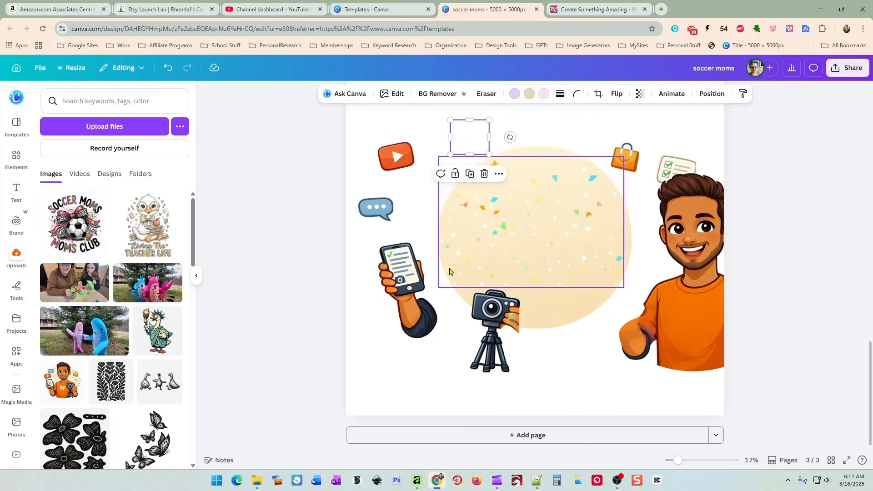
Reassemble the man, the phone arm and the camera tripod in front of the cream circle.
{"action": "left_click_drag", "start_coordinate": [498, 313], "coordinate": [487, 332]}
{"action": "left_click_drag", "start_coordinate": [684, 349], "coordinate": [525, 310]}
{"action": "left_click_drag", "start_coordinate": [409, 310], "coordinate": [459, 295]}
{"action": "left_click_drag", "start_coordinate": [476, 377], "coordinate": [562, 294]}
{"action": "left_click", "coordinate": [670, 321]}
{"action": "left_click", "coordinate": [677, 231]}
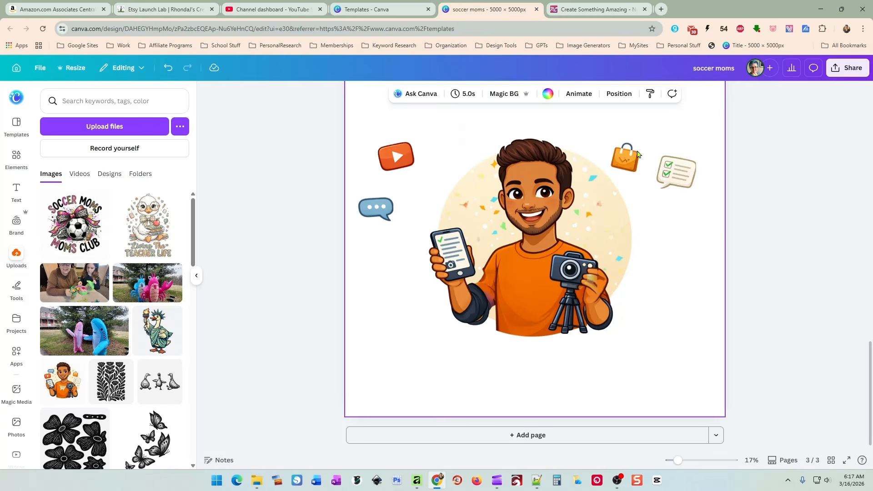
Space out the play, chat, shopping bag and checklist icons around the man, two on each side.
{"action": "mouse_move", "coordinate": [637, 153]}
{"action": "left_mouse_down"}
{"action": "mouse_move", "coordinate": [480, 169]}
{"action": "mouse_move", "coordinate": [644, 144]}
{"action": "left_mouse_up"}
{"action": "left_click_drag", "start_coordinate": [667, 187], "coordinate": [663, 219]}
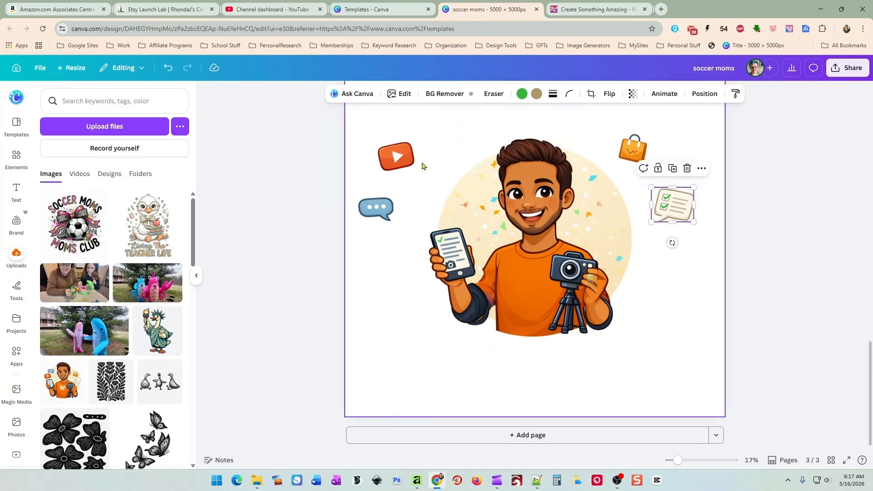
{"action": "left_click_drag", "start_coordinate": [411, 160], "coordinate": [421, 143]}
{"action": "mouse_move", "coordinate": [375, 208]}
{"action": "left_mouse_down"}
{"action": "mouse_move", "coordinate": [397, 207]}
{"action": "mouse_move", "coordinate": [385, 194]}
{"action": "left_mouse_up"}
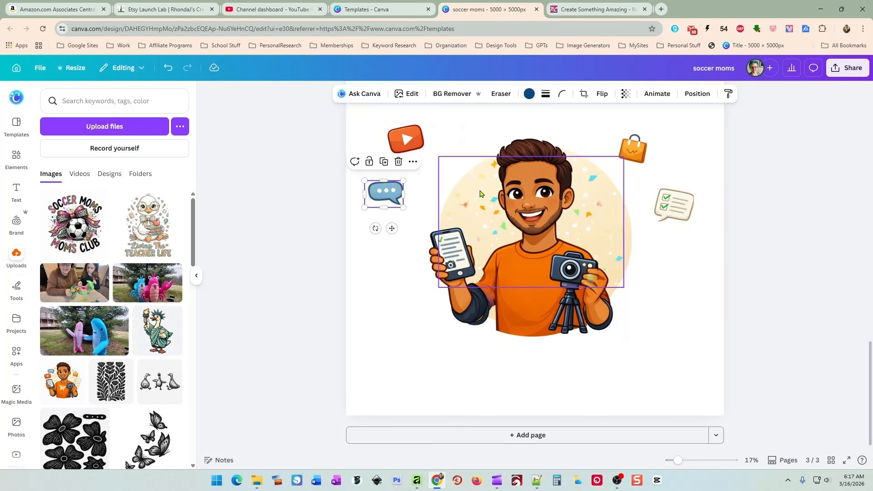
{"action": "left_click_drag", "start_coordinate": [633, 155], "coordinate": [626, 148]}
{"action": "left_click_drag", "start_coordinate": [673, 206], "coordinate": [666, 206]}
{"action": "left_click_drag", "start_coordinate": [406, 138], "coordinate": [387, 144]}
{"action": "left_click_drag", "start_coordinate": [383, 195], "coordinate": [377, 229]}
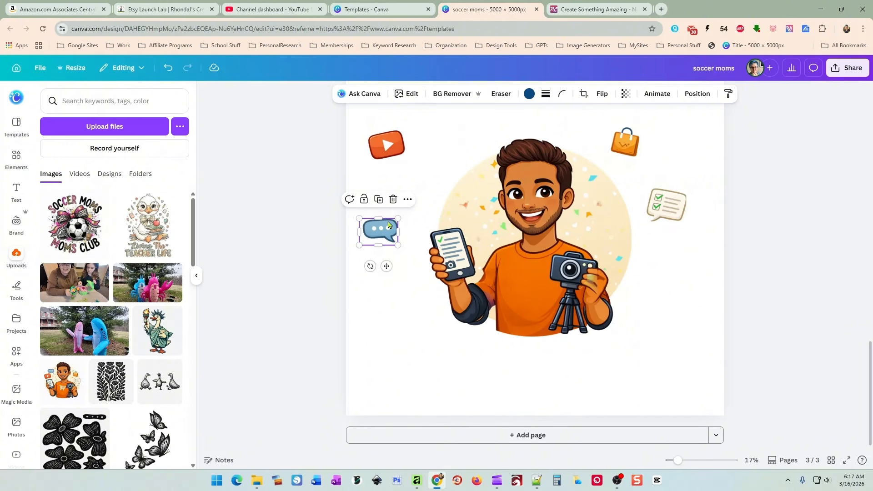
{"action": "left_click_drag", "start_coordinate": [628, 143], "coordinate": [645, 146]}
{"action": "left_click_drag", "start_coordinate": [667, 205], "coordinate": [673, 238]}
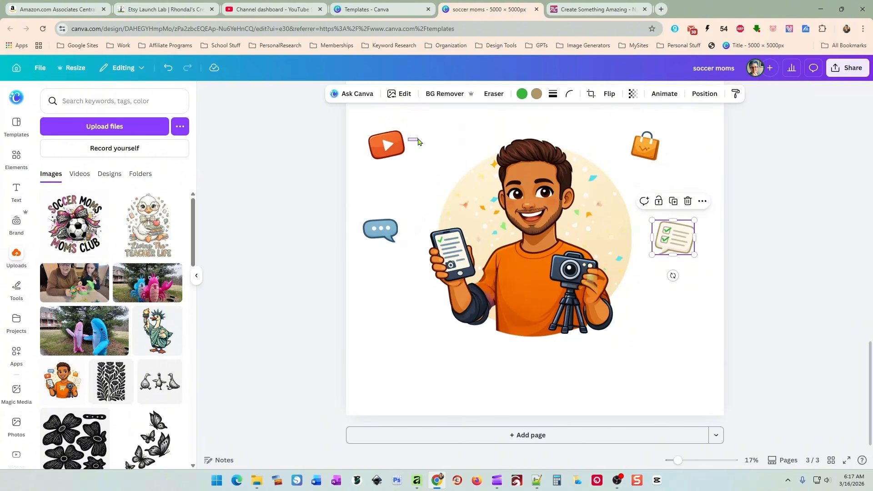
{"action": "left_click_drag", "start_coordinate": [418, 142], "coordinate": [448, 125]}
Add a fourth page and place the uploaded Statue of Liberty goose image on it.
{"action": "left_click", "coordinate": [518, 435]}
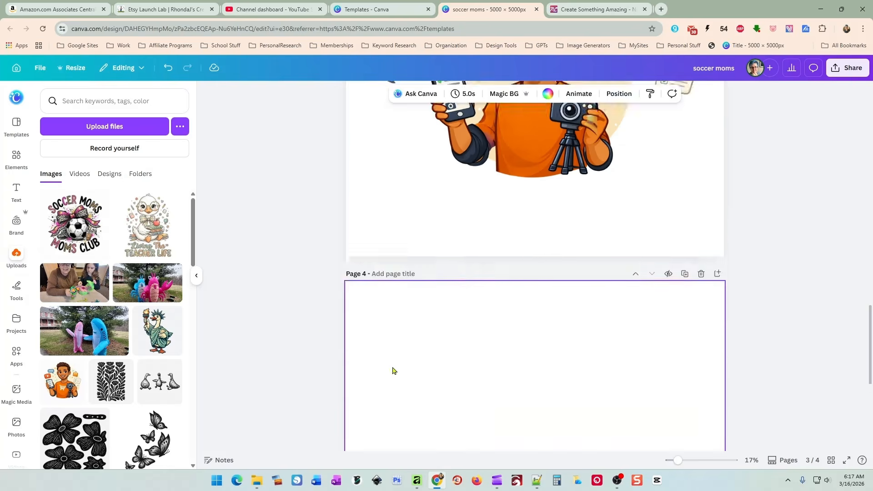
{"action": "left_click_drag", "start_coordinate": [157, 330], "coordinate": [513, 262]}
{"action": "scroll", "coordinate": [625, 293], "scroll_direction": "up", "scroll_amount": 2}
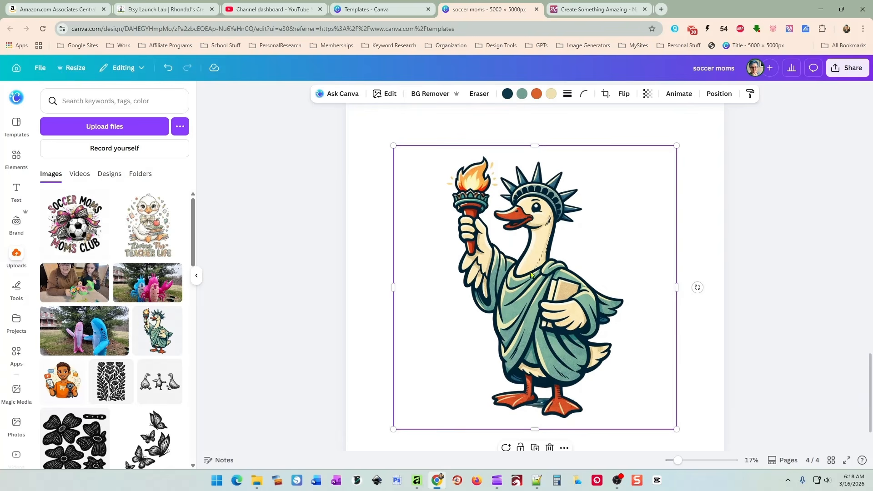
Split the Statue of Liberty goose image into separate elements with Magic Layers.
{"action": "left_click", "coordinate": [390, 95]}
{"action": "left_click", "coordinate": [61, 223]}
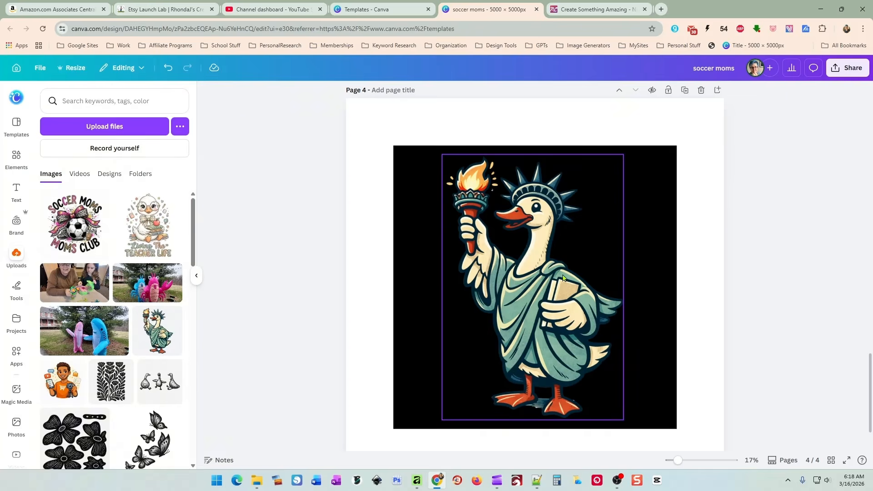
Delete the black background behind the Statue of Liberty goose and centre the goose horizontally on page 4.
{"action": "left_click", "coordinate": [649, 183]}
{"action": "key", "text": "Delete"}
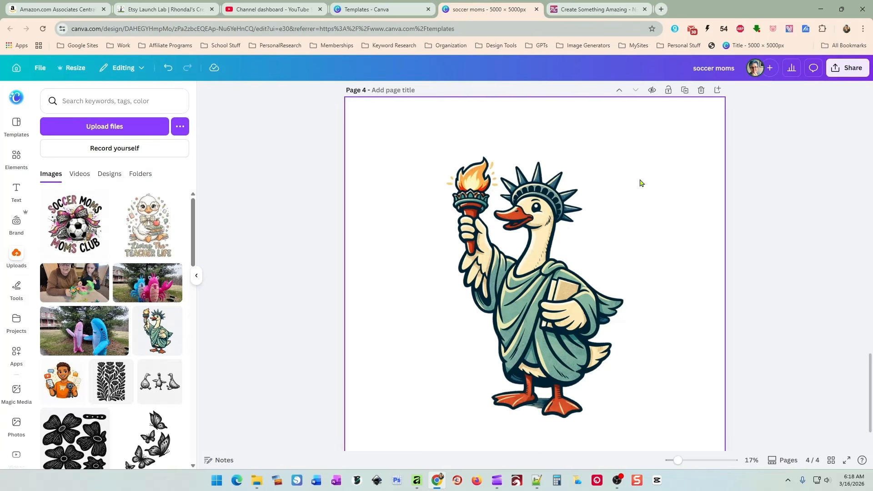
{"action": "mouse_move", "coordinate": [579, 317]}
{"action": "left_mouse_down"}
{"action": "mouse_move", "coordinate": [535, 305]}
{"action": "mouse_move", "coordinate": [586, 312]}
{"action": "left_mouse_up"}
{"action": "mouse_move", "coordinate": [481, 182]}
{"action": "left_mouse_down"}
{"action": "mouse_move", "coordinate": [462, 201]}
{"action": "mouse_move", "coordinate": [474, 193]}
{"action": "mouse_move", "coordinate": [472, 166]}
{"action": "mouse_move", "coordinate": [474, 191]}
{"action": "left_mouse_up"}
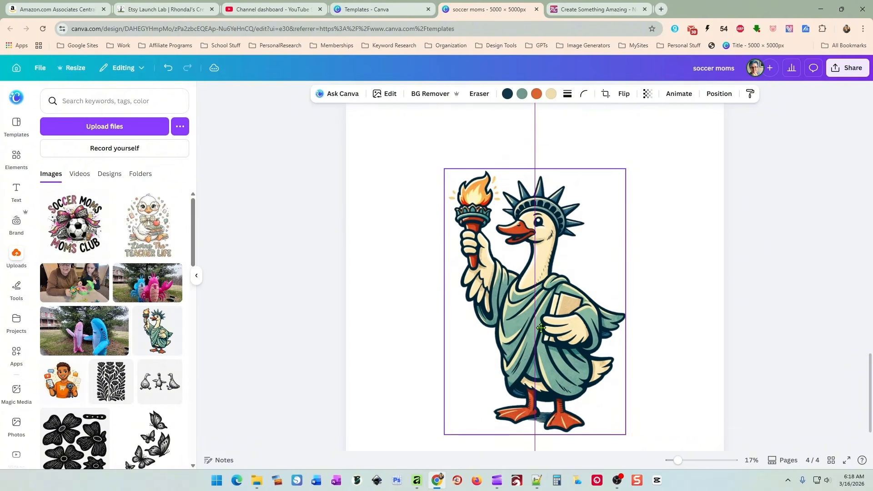
{"action": "mouse_move", "coordinate": [540, 327]}
{"action": "left_mouse_down"}
{"action": "mouse_move", "coordinate": [540, 335]}
{"action": "mouse_move", "coordinate": [540, 315]}
{"action": "mouse_move", "coordinate": [540, 332]}
{"action": "left_mouse_up"}
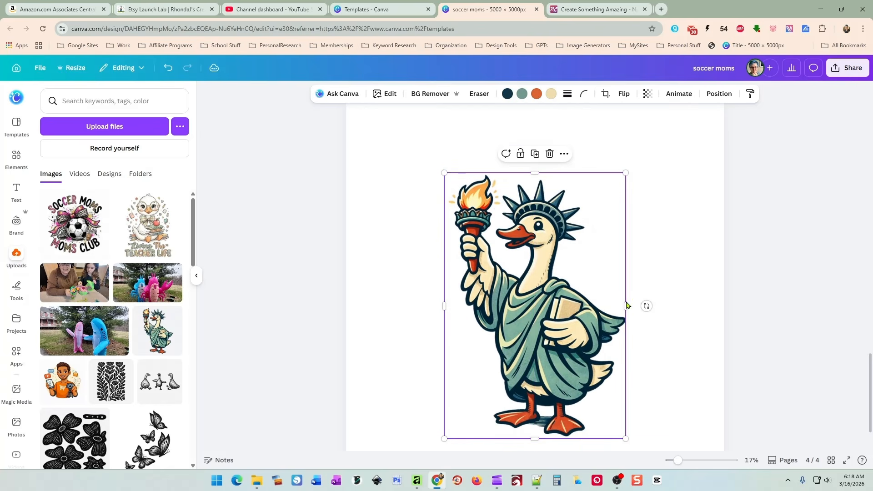
Check the layer list of page 4, selecting the page background and the goose layer in turn.
{"action": "left_click", "coordinate": [707, 94]}
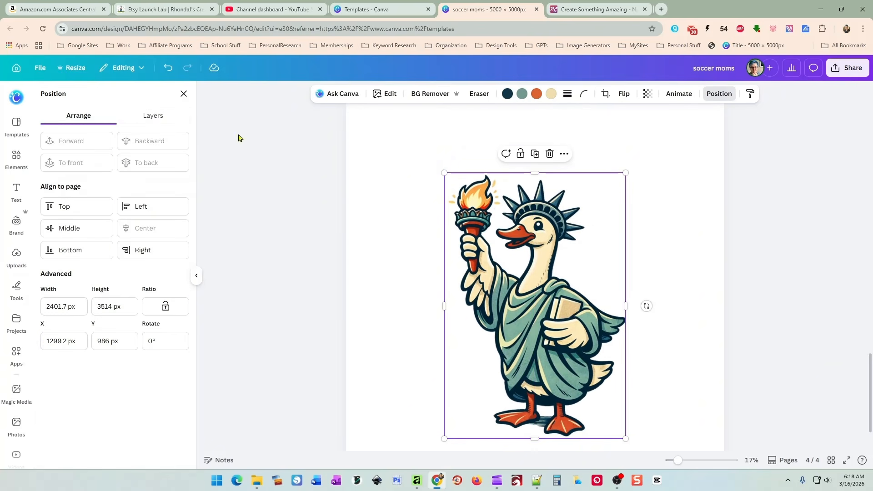
{"action": "left_click", "coordinate": [154, 116]}
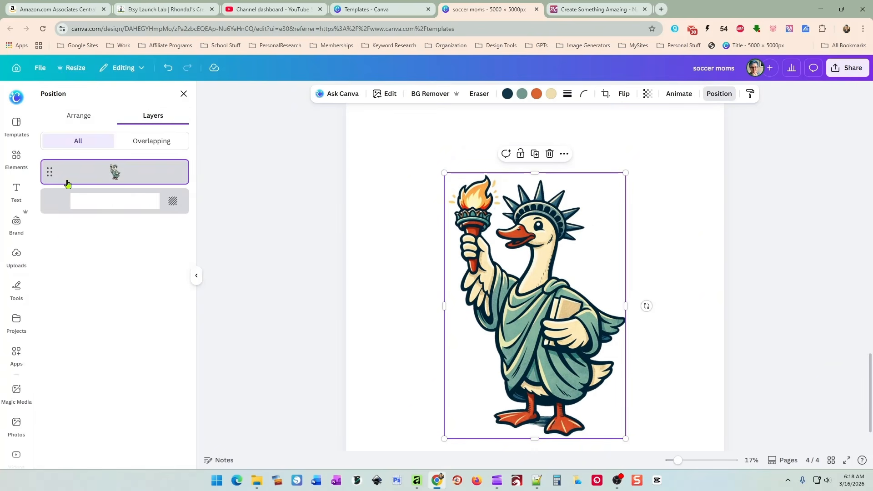
{"action": "left_click", "coordinate": [105, 207]}
{"action": "left_click", "coordinate": [130, 175]}
Recolor the separated goose: teal to purple, orange to dark brown, cream to golden tan and navy to red.
{"action": "left_click", "coordinate": [522, 94]}
{"action": "left_click", "coordinate": [91, 221]}
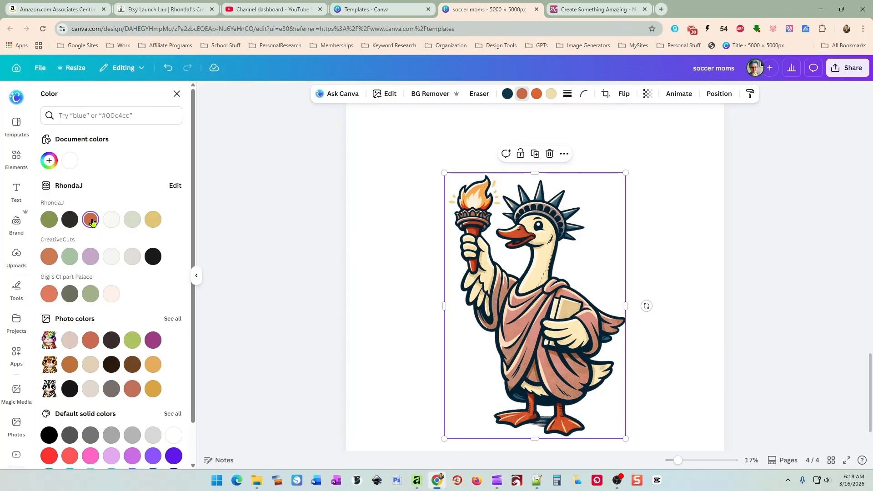
{"action": "left_click", "coordinate": [152, 340]}
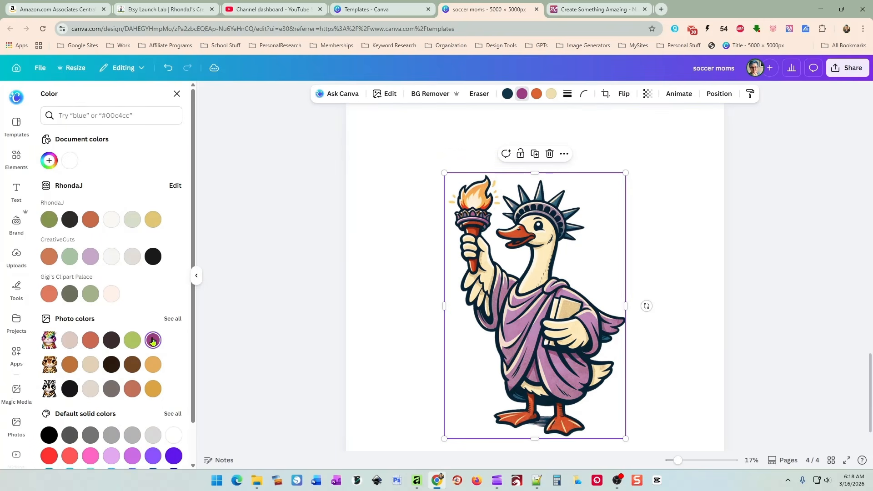
{"action": "left_click", "coordinate": [112, 366]}
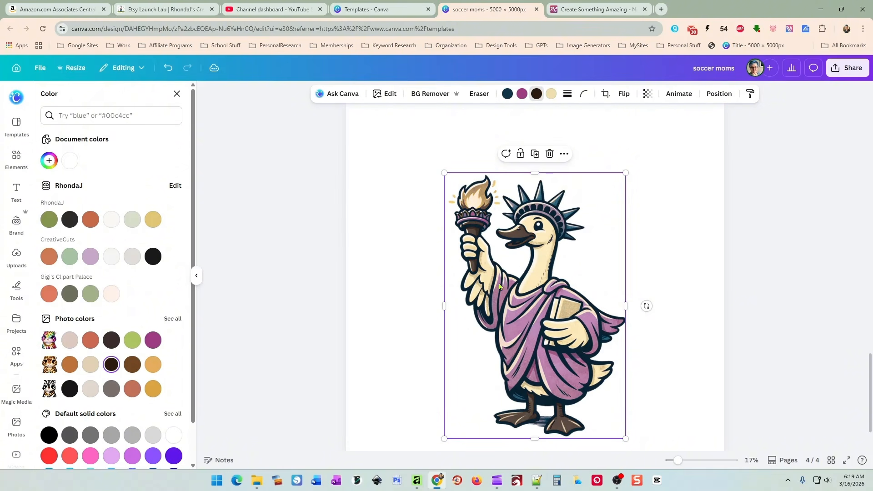
{"action": "mouse_move", "coordinate": [500, 286]}
{"action": "left_mouse_down"}
{"action": "mouse_move", "coordinate": [517, 281]}
{"action": "mouse_move", "coordinate": [505, 274]}
{"action": "left_mouse_up"}
{"action": "left_click", "coordinate": [551, 94]}
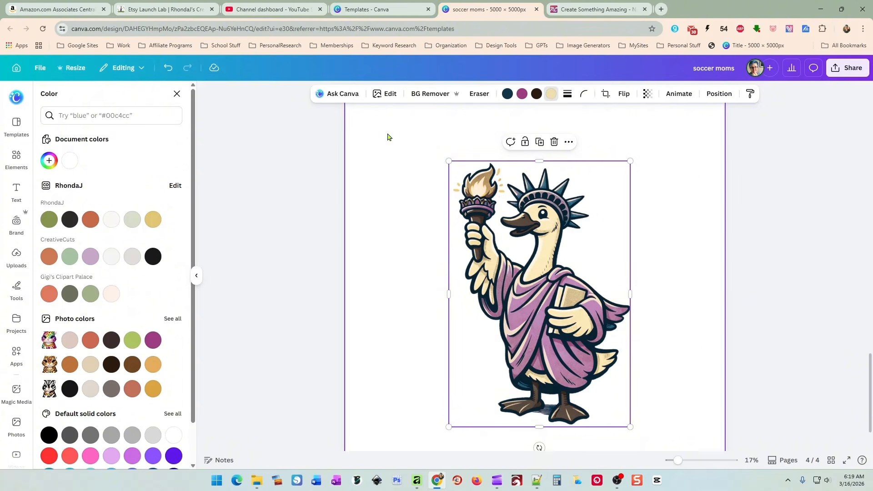
{"action": "left_click", "coordinate": [153, 364]}
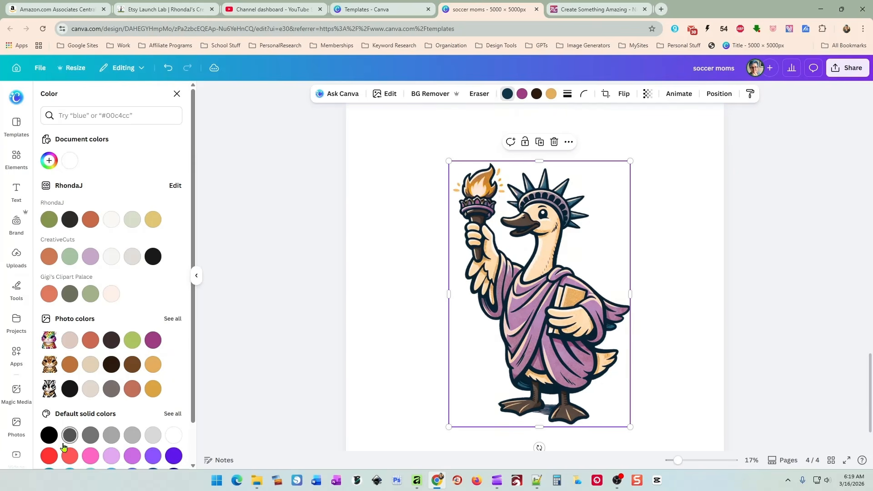
{"action": "left_click_drag", "start_coordinate": [540, 291], "coordinate": [525, 287]}
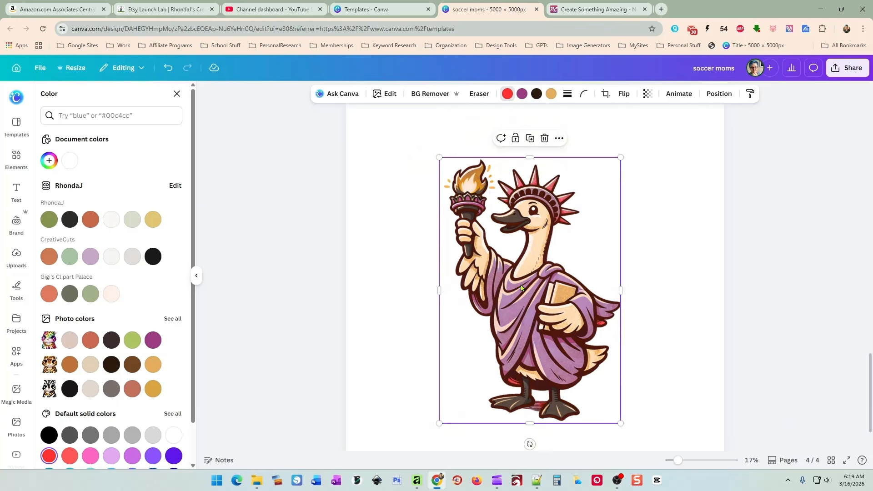
Replace the recolored goose with the original uploaded goose image and change its teal to pale gray-green.
{"action": "key", "text": "Delete"}
{"action": "left_click", "coordinate": [160, 342]}
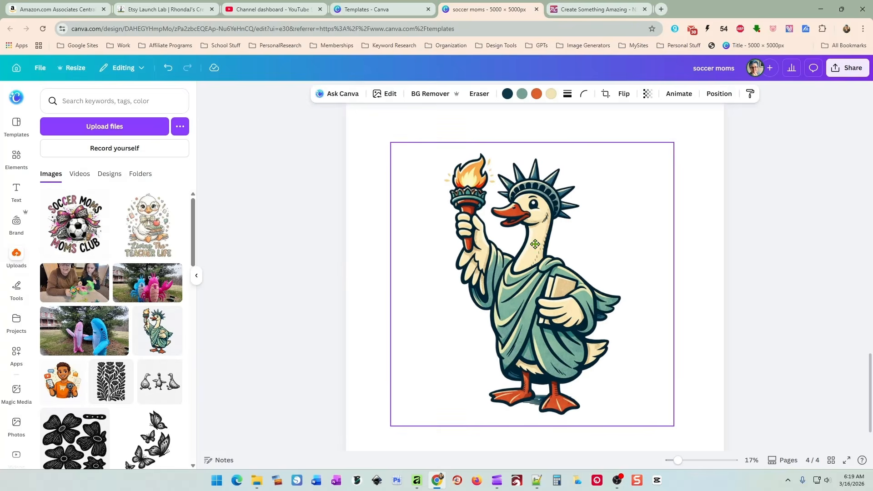
{"action": "left_click", "coordinate": [521, 94]}
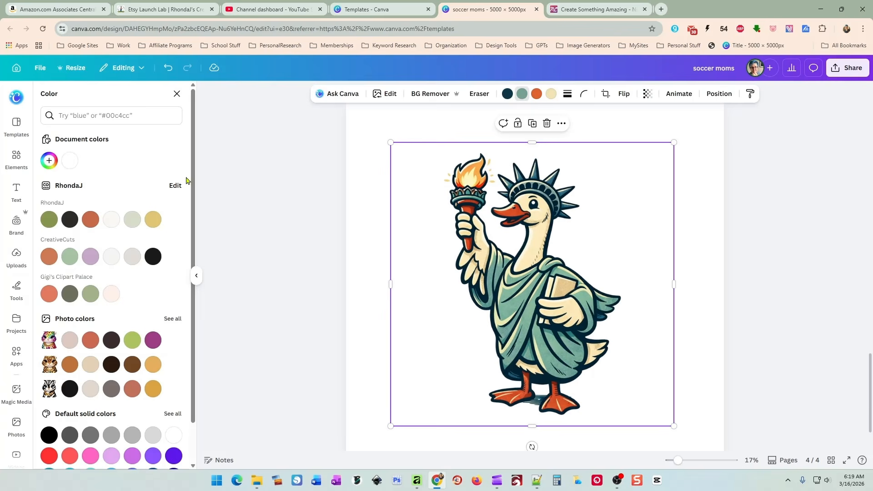
{"action": "left_click", "coordinate": [132, 219]}
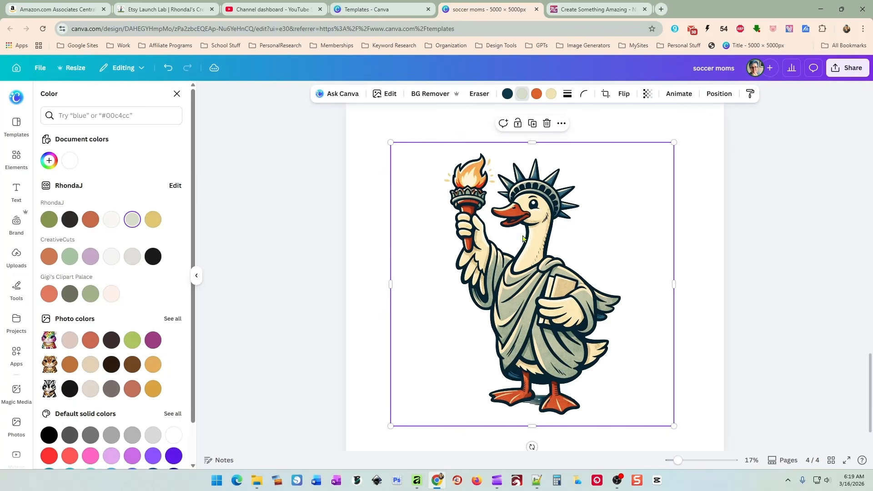
Delete the goose image and place the uploaded soccer frog image with its lettering on page 4.
{"action": "left_click_drag", "start_coordinate": [464, 249], "coordinate": [469, 253]}
{"action": "key", "text": "Delete"}
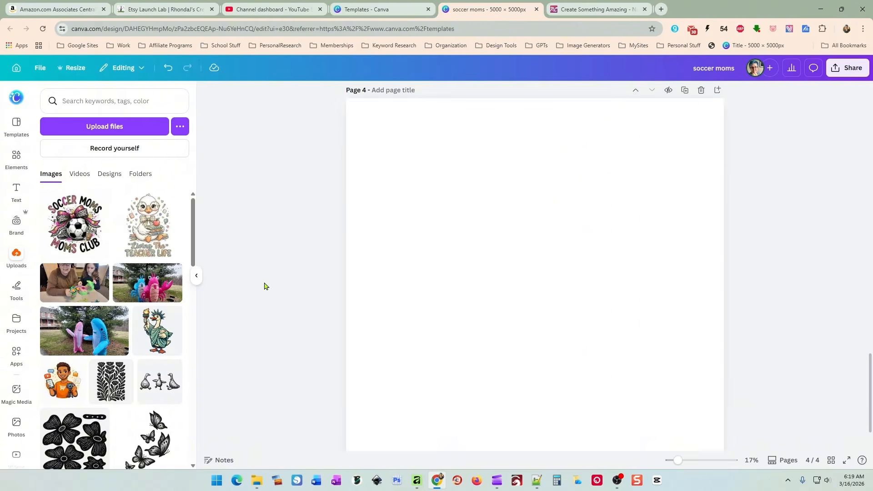
{"action": "scroll", "coordinate": [263, 287], "scroll_direction": "down", "scroll_amount": 1}
{"action": "scroll", "coordinate": [127, 344], "scroll_direction": "down", "scroll_amount": 5}
{"action": "scroll", "coordinate": [127, 344], "scroll_direction": "down", "scroll_amount": 2}
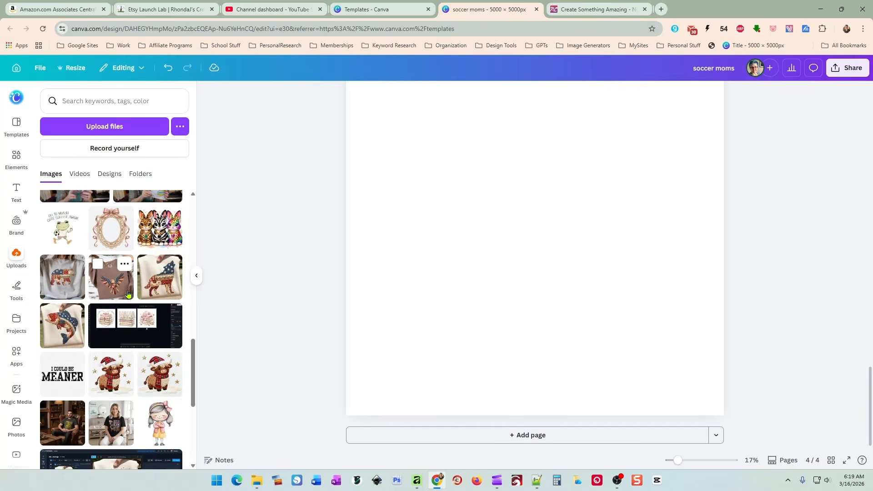
{"action": "left_click", "coordinate": [63, 228]}
{"action": "left_click_drag", "start_coordinate": [538, 227], "coordinate": [547, 249]}
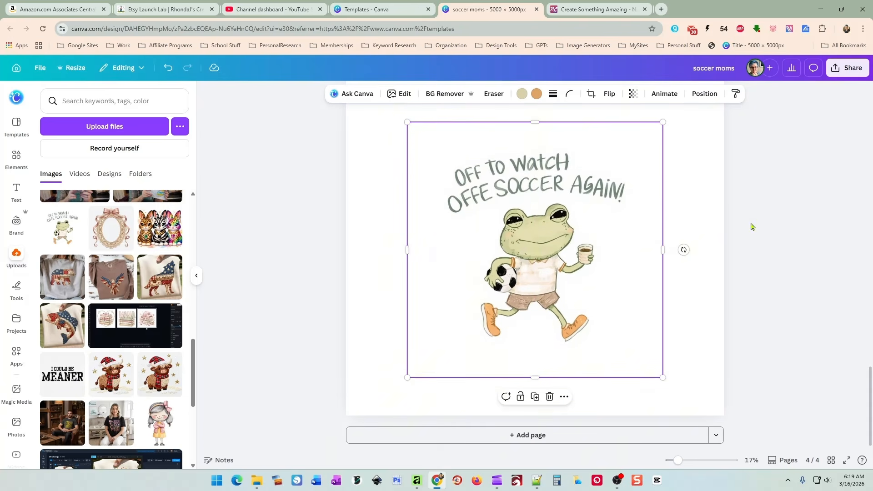
{"action": "scroll", "coordinate": [650, 245], "scroll_direction": "up", "scroll_amount": 1}
Erase the lettering above the frog with Magic Eraser, using the brush at size 40.
{"action": "left_click", "coordinate": [401, 94]}
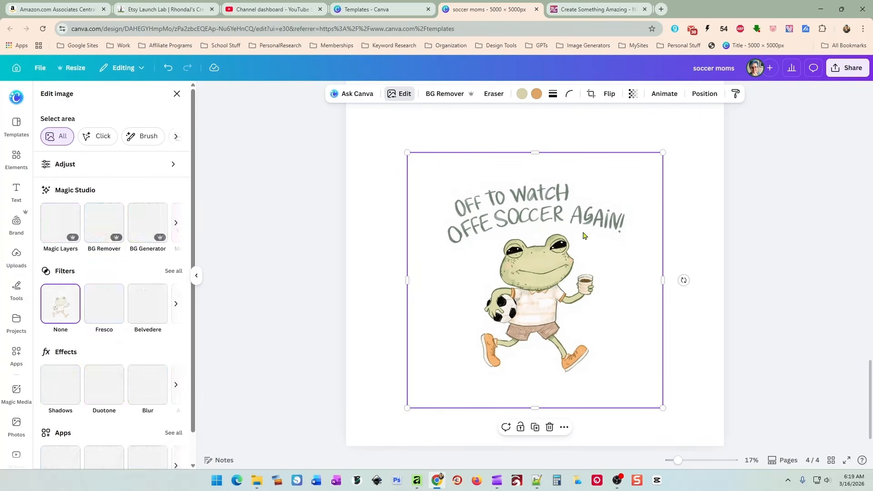
{"action": "left_click", "coordinate": [175, 223]}
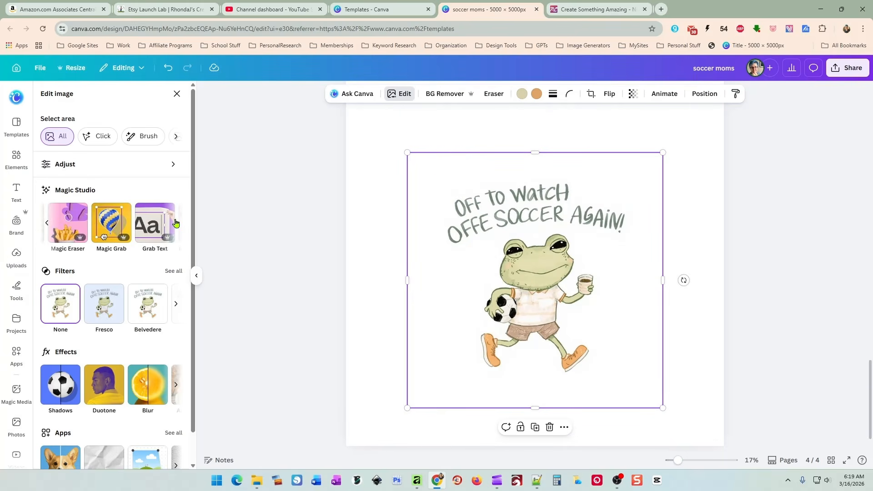
{"action": "left_click", "coordinate": [175, 222]}
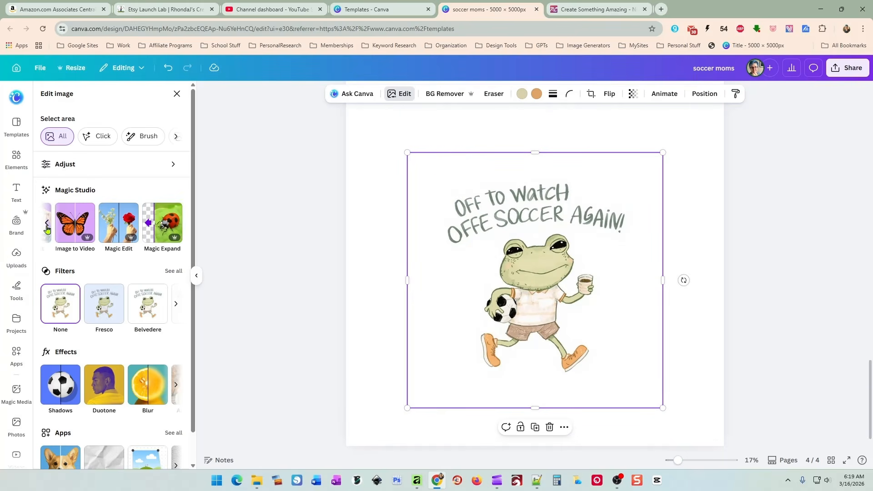
{"action": "left_click", "coordinate": [47, 228]}
{"action": "left_click", "coordinate": [176, 223]}
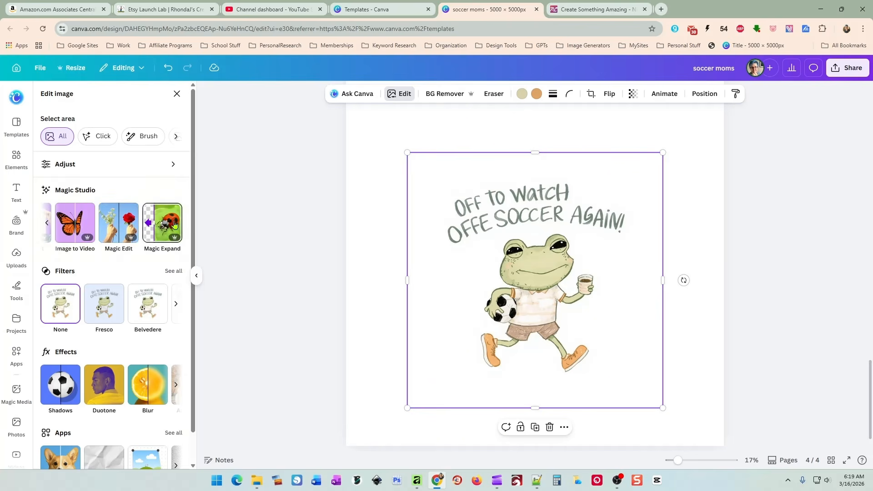
{"action": "left_click", "coordinate": [47, 226]}
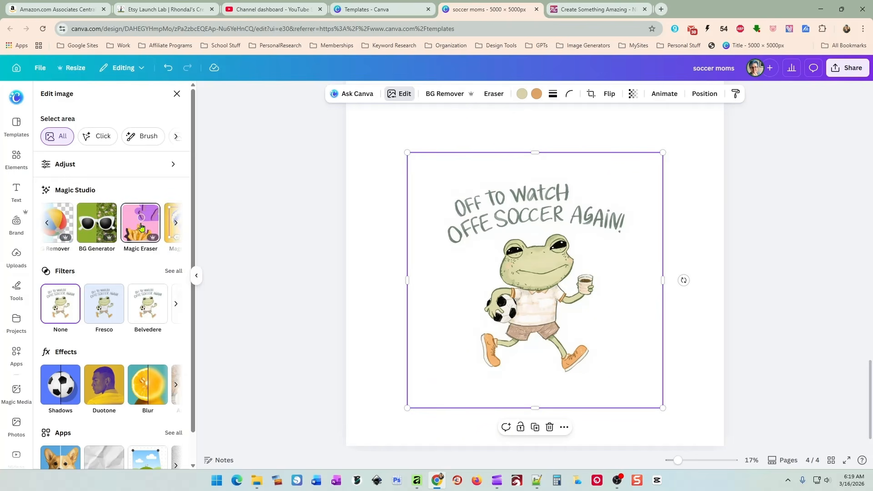
{"action": "left_click", "coordinate": [75, 223]}
{"action": "mouse_move", "coordinate": [450, 163]}
{"action": "left_mouse_down"}
{"action": "mouse_move", "coordinate": [525, 145]}
{"action": "mouse_move", "coordinate": [585, 147]}
{"action": "mouse_move", "coordinate": [631, 163]}
{"action": "mouse_move", "coordinate": [661, 190]}
{"action": "mouse_move", "coordinate": [557, 172]}
{"action": "mouse_move", "coordinate": [493, 175]}
{"action": "mouse_move", "coordinate": [427, 193]}
{"action": "mouse_move", "coordinate": [414, 212]}
{"action": "mouse_move", "coordinate": [475, 187]}
{"action": "mouse_move", "coordinate": [562, 171]}
{"action": "mouse_move", "coordinate": [637, 188]}
{"action": "left_mouse_up"}
{"action": "left_click", "coordinate": [110, 226]}
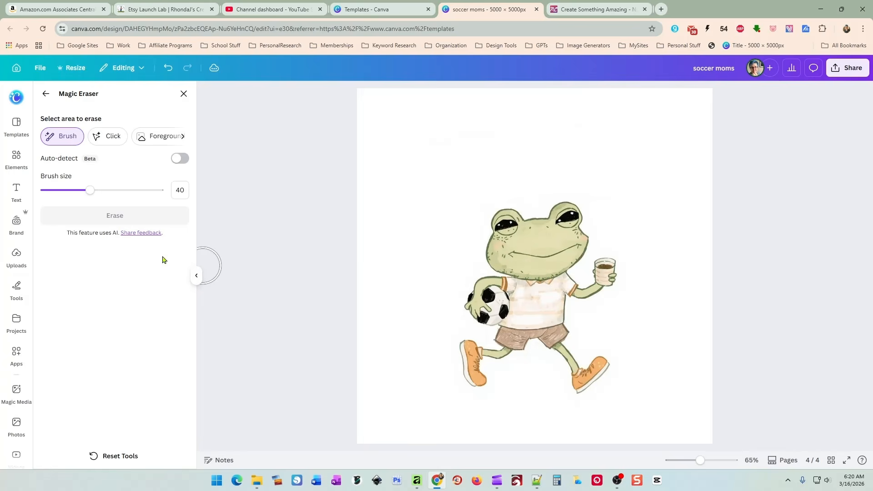
{"action": "left_click", "coordinate": [183, 95]}
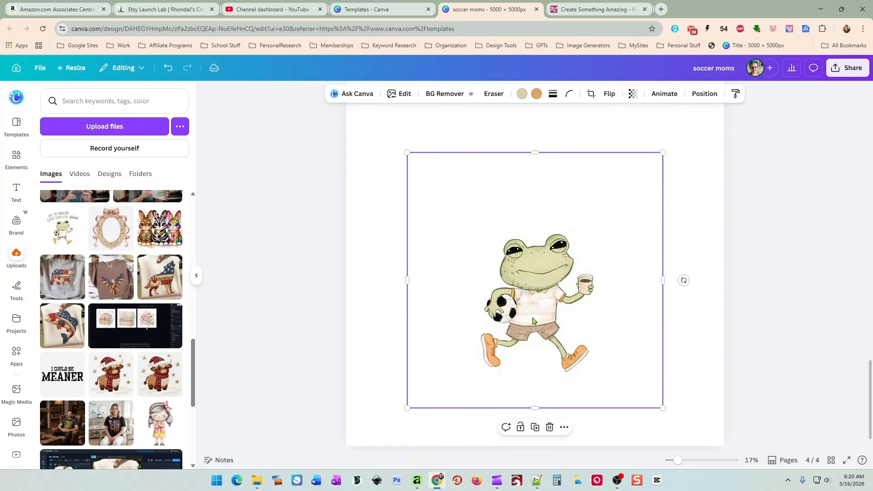
Split the frog image into separate elements with Magic Layers.
{"action": "left_click", "coordinate": [397, 94]}
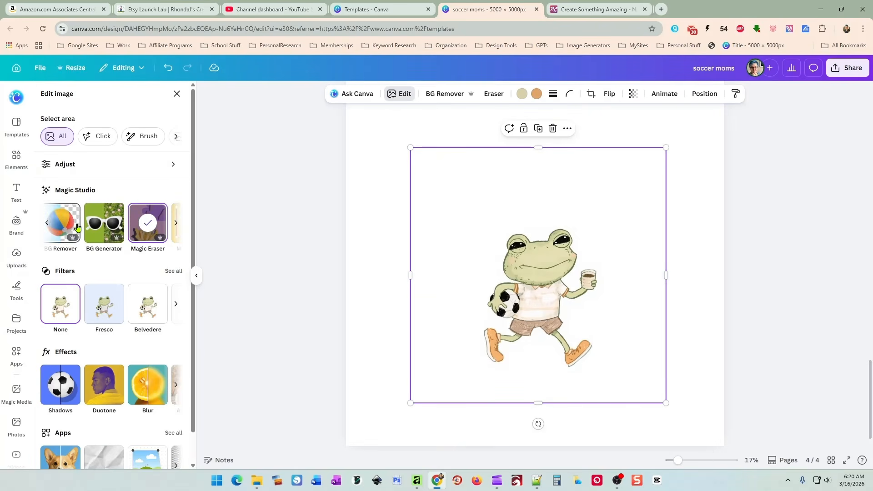
{"action": "left_click", "coordinate": [47, 223]}
{"action": "left_click", "coordinate": [47, 227]}
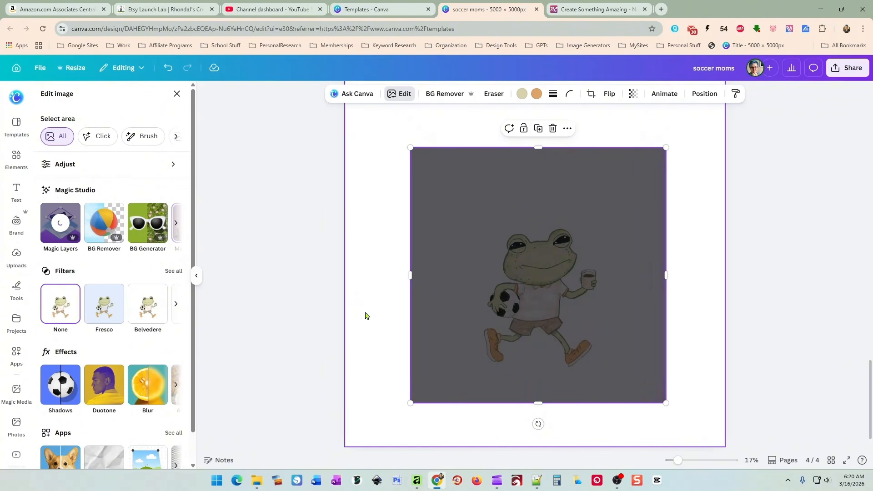
Move the separated frog up and aside, and delete the leftover white background layer.
{"action": "left_click", "coordinate": [510, 299]}
{"action": "left_click_drag", "start_coordinate": [510, 299], "coordinate": [480, 223]}
{"action": "left_click", "coordinate": [696, 94]}
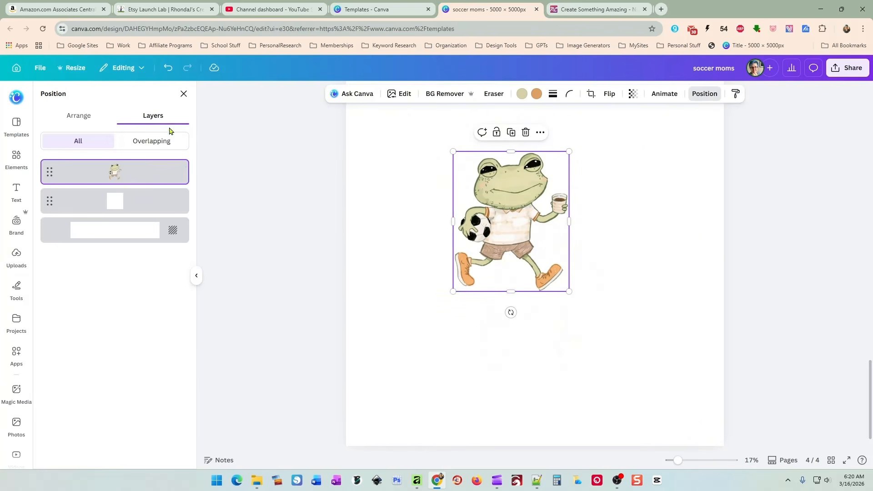
{"action": "left_click", "coordinate": [602, 266]}
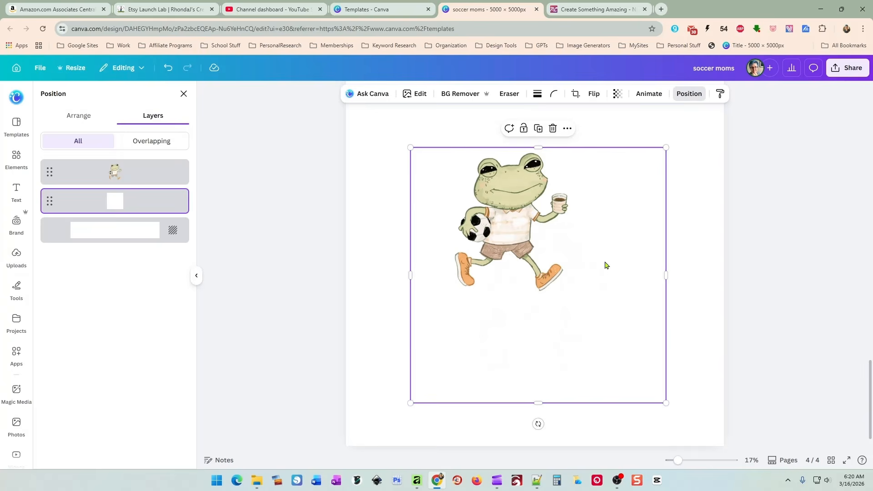
{"action": "key", "text": "Delete"}
Enlarge the frog and centre it horizontally on page 4.
{"action": "left_click_drag", "start_coordinate": [510, 226], "coordinate": [538, 259]}
{"action": "left_click_drag", "start_coordinate": [477, 178], "coordinate": [393, 146]}
{"action": "left_click_drag", "start_coordinate": [500, 226], "coordinate": [526, 258]}
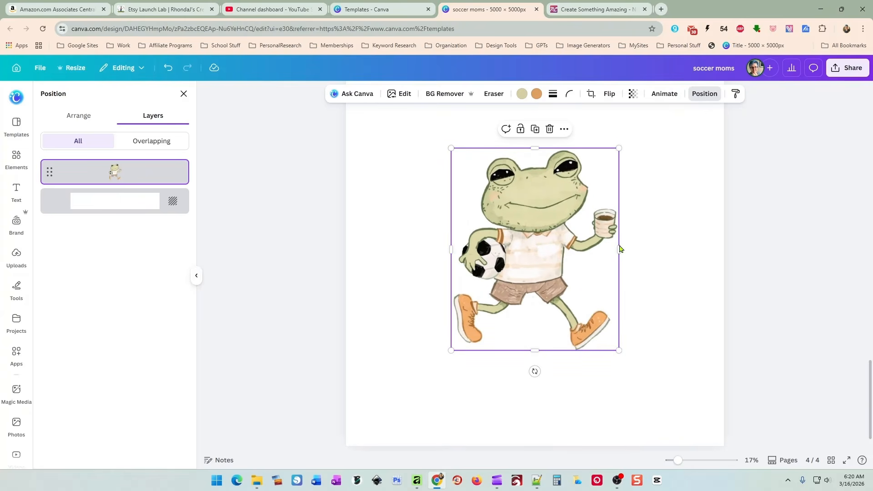
{"action": "left_click", "coordinate": [704, 94]}
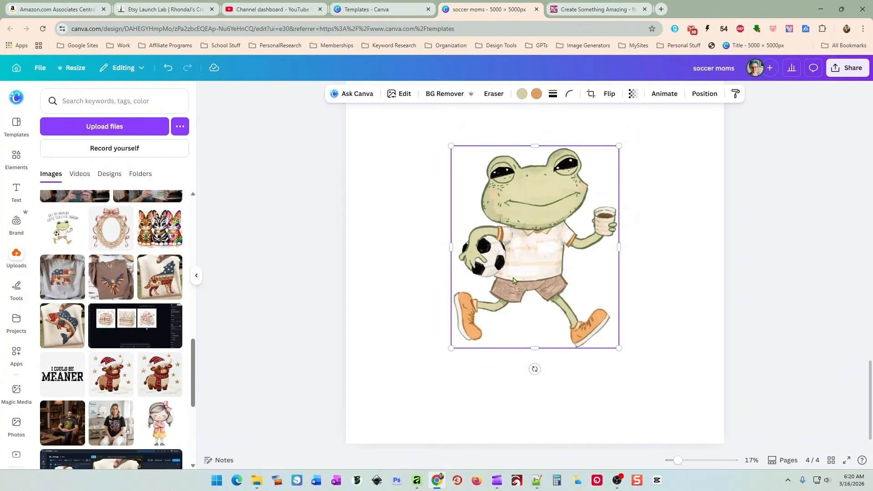
Add a fifth page and place the uploaded highland cow image with Santa hat and gold stars on it.
{"action": "scroll", "coordinate": [527, 409], "scroll_direction": "down", "scroll_amount": 1}
{"action": "left_click", "coordinate": [532, 434]}
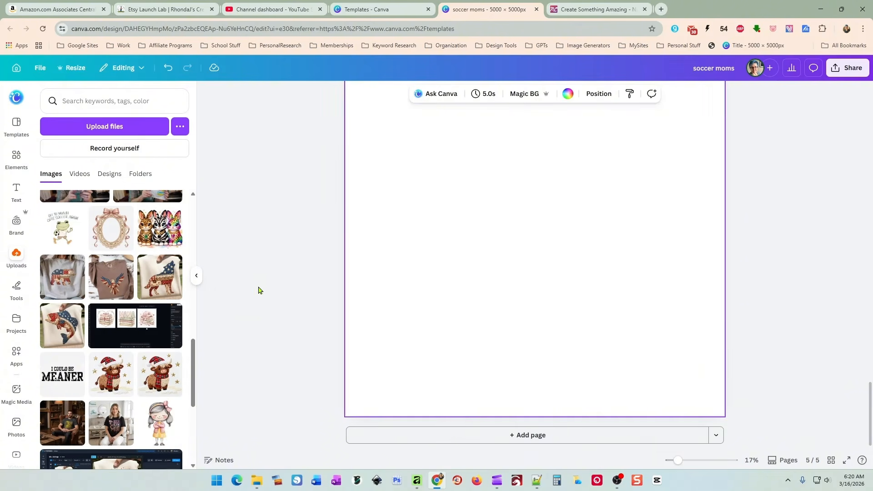
{"action": "left_click", "coordinate": [159, 374]}
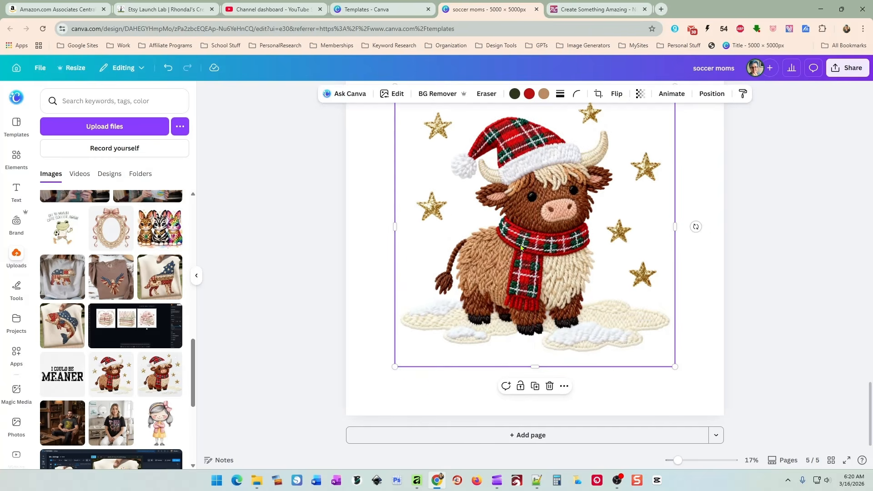
{"action": "left_click_drag", "start_coordinate": [522, 242], "coordinate": [522, 257]}
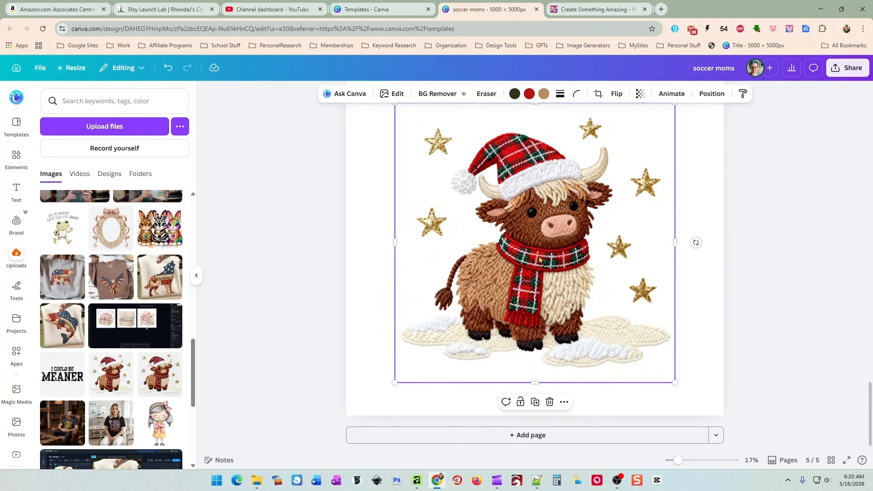
Split the highland cow image into separate elements with Magic Layers.
{"action": "scroll", "coordinate": [764, 252], "scroll_direction": "up", "scroll_amount": 1}
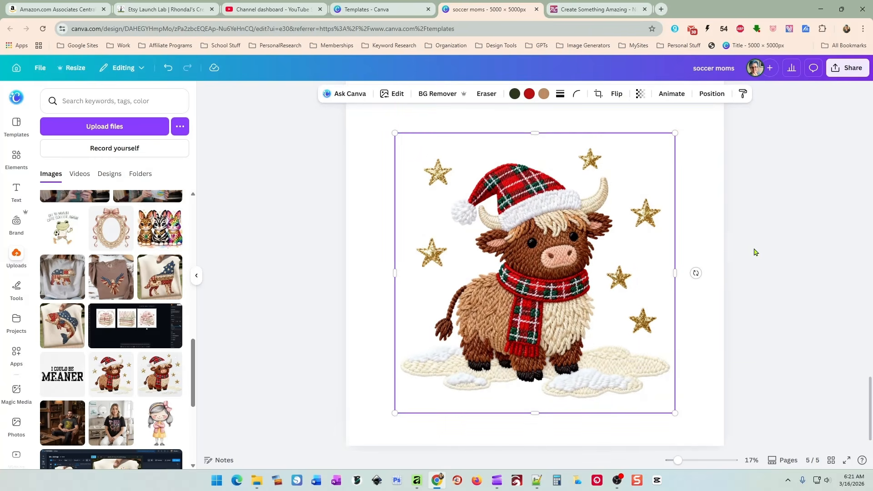
{"action": "left_click", "coordinate": [388, 97]}
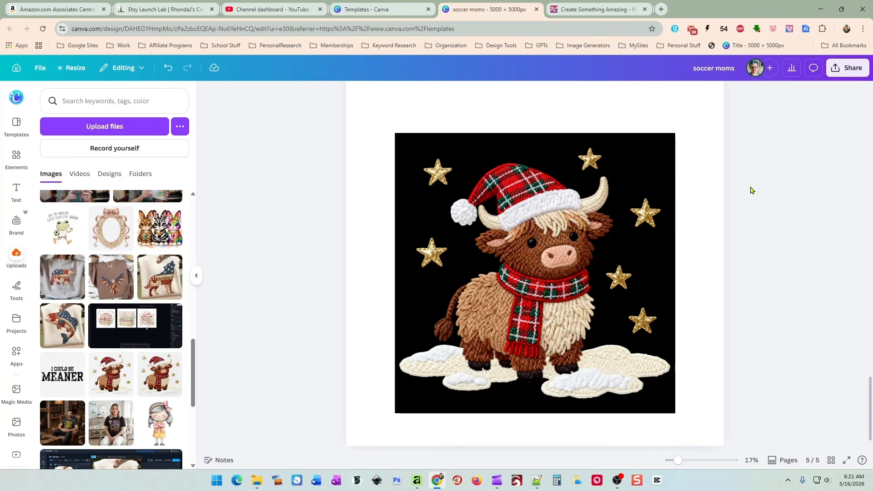
Delete the black background layer behind the highland cow, and pull out and delete the snow layer.
{"action": "left_click", "coordinate": [664, 148]}
{"action": "left_click", "coordinate": [711, 94]}
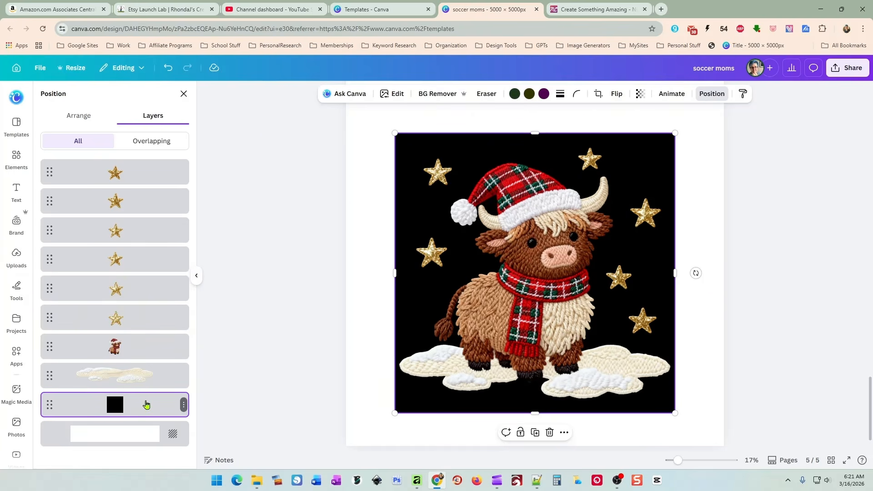
{"action": "key", "text": "Delete"}
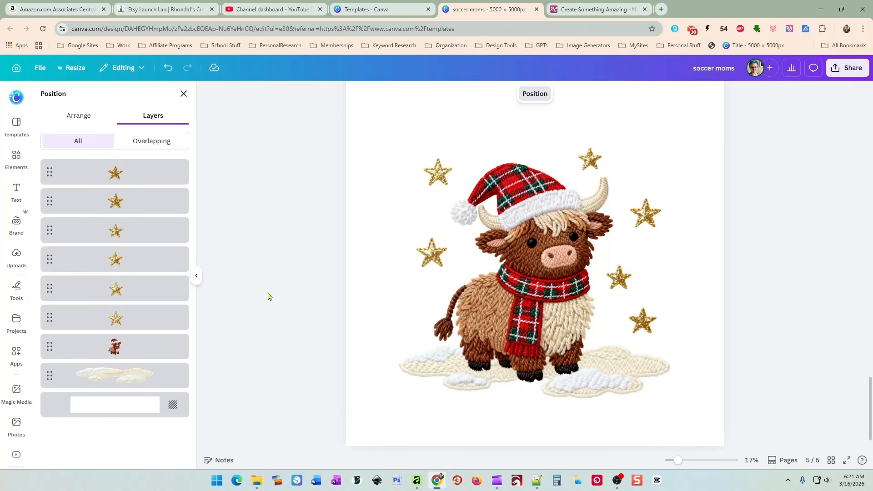
{"action": "left_click_drag", "start_coordinate": [457, 388], "coordinate": [450, 163]}
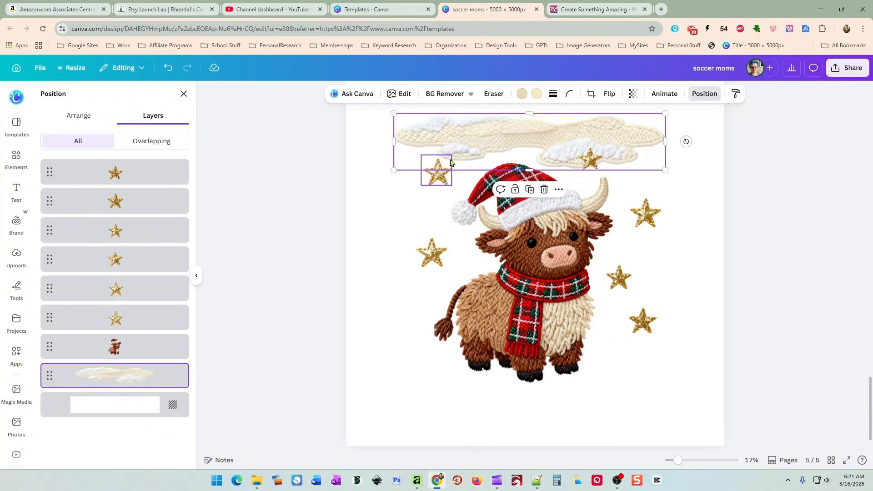
{"action": "key", "text": "Delete"}
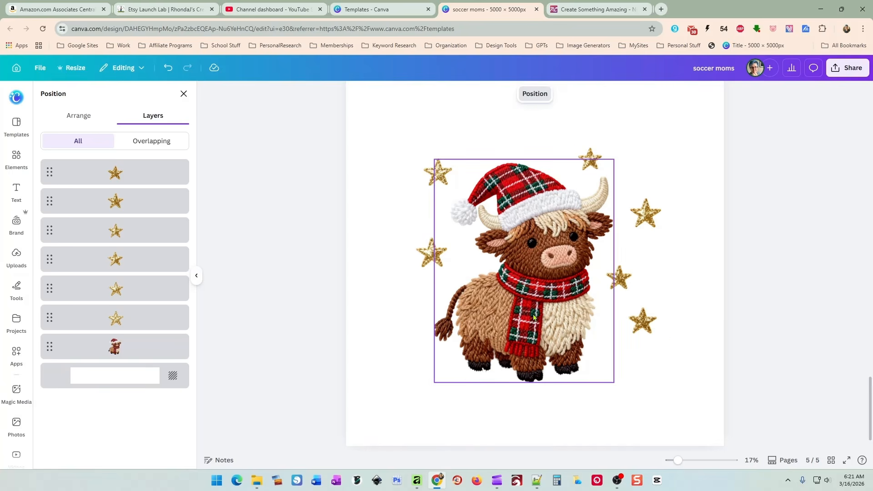
Delete all six gold stars around the highland cow and centre the cow horizontally in the upper part of page 5.
{"action": "left_click_drag", "start_coordinate": [534, 317], "coordinate": [533, 324]}
{"action": "left_click", "coordinate": [647, 323]}
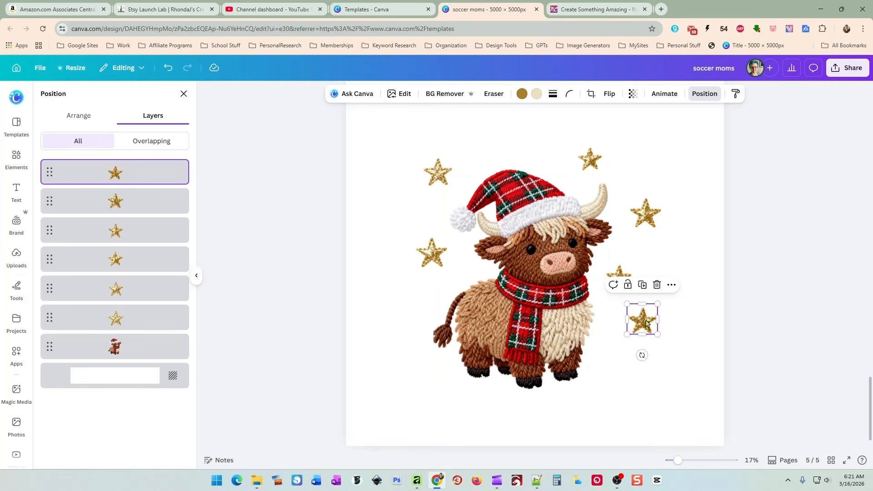
{"action": "key", "text": "Delete"}
{"action": "left_click", "coordinate": [619, 277]}
{"action": "key", "text": "Delete"}
{"action": "left_click", "coordinate": [645, 212]}
{"action": "key", "text": "Delete"}
{"action": "left_click", "coordinate": [588, 160]}
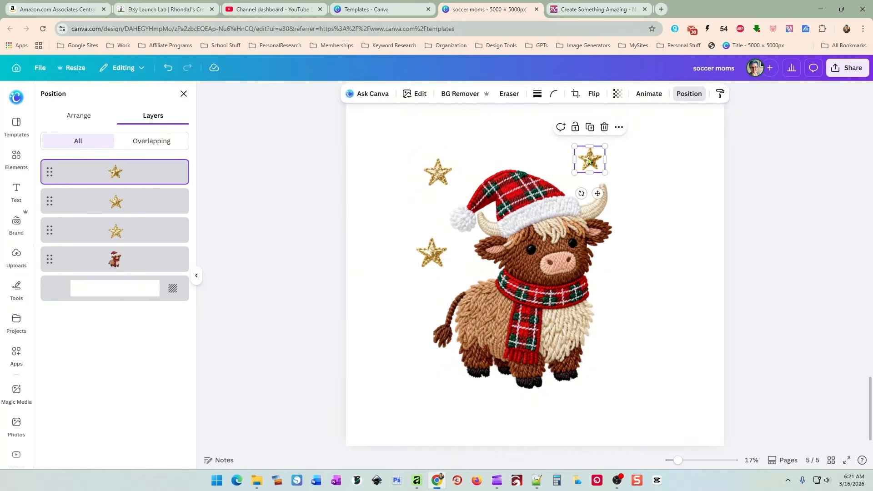
{"action": "key", "text": "Delete"}
{"action": "left_click", "coordinate": [437, 172]}
{"action": "key", "text": "Delete"}
{"action": "left_click", "coordinate": [431, 252]}
{"action": "key", "text": "Delete"}
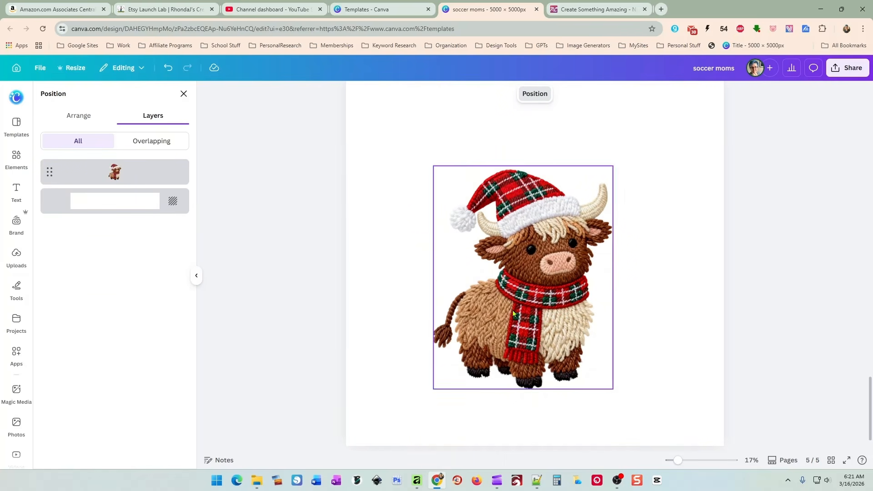
{"action": "left_click_drag", "start_coordinate": [512, 309], "coordinate": [513, 281]}
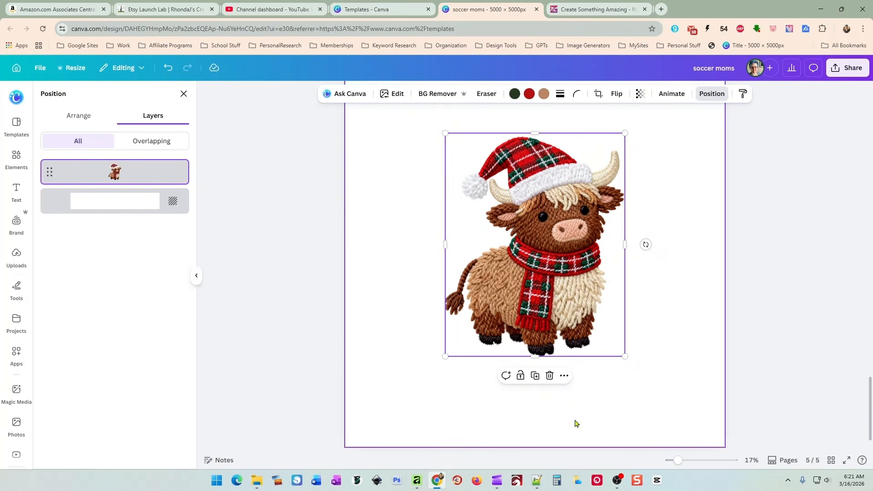
{"action": "left_click", "coordinate": [184, 93]}
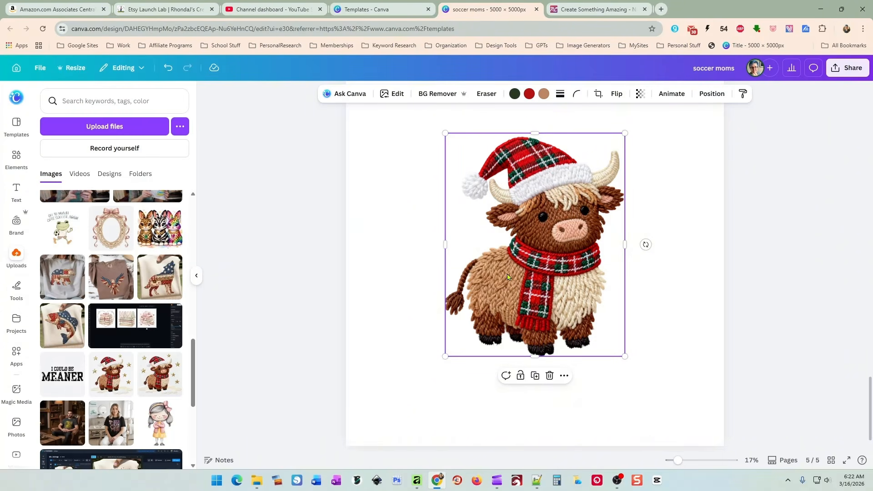
Add a sixth page, place the image of the woman holding a vinyl record on it, and split it with Magic Layers.
{"action": "scroll", "coordinate": [564, 409], "scroll_direction": "down", "scroll_amount": 1}
{"action": "left_click", "coordinate": [552, 435]}
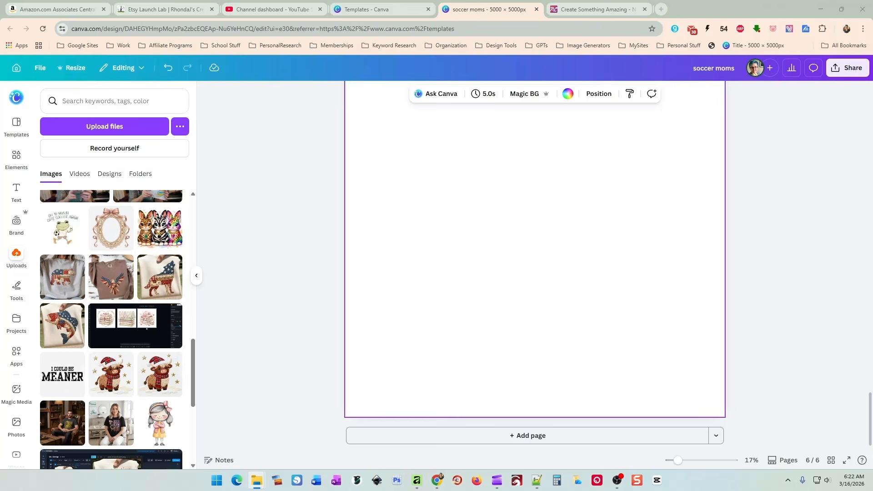
{"action": "left_click_drag", "start_coordinate": [570, 279], "coordinate": [549, 263]}
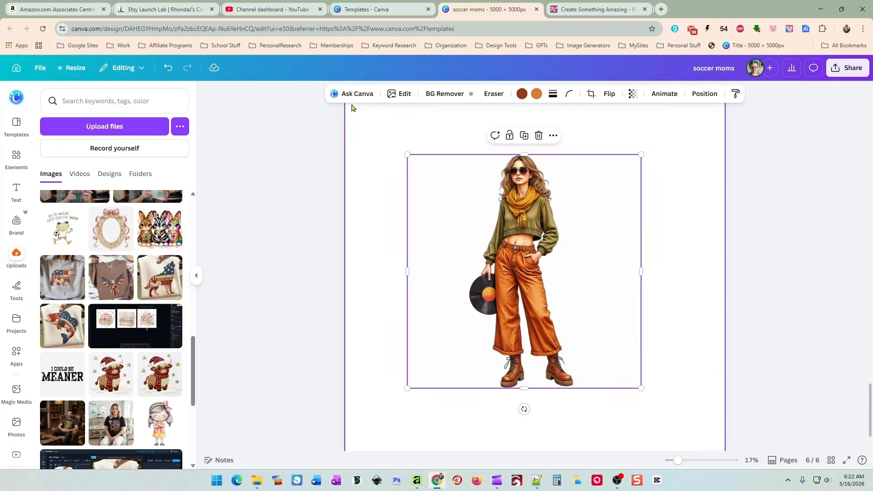
{"action": "left_click", "coordinate": [392, 94]}
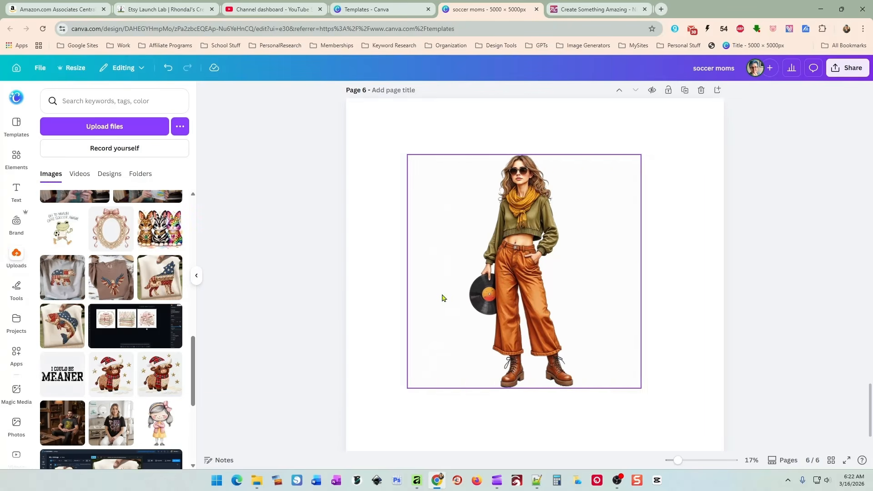
Move the separated woman off her background, delete the leftover background layer, and reposition her near the centre of page 6.
{"action": "left_click_drag", "start_coordinate": [483, 296], "coordinate": [499, 285]}
{"action": "left_click", "coordinate": [428, 227]}
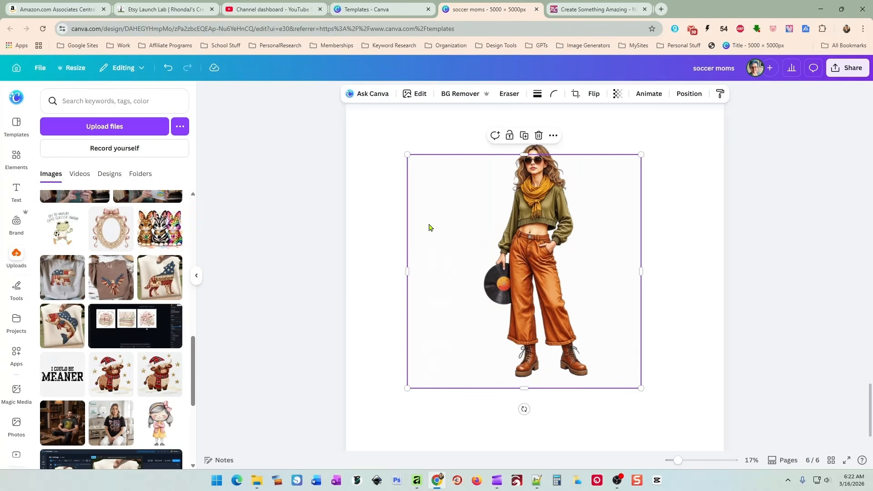
{"action": "key", "text": "Escape"}
{"action": "double_click", "coordinate": [520, 272]}
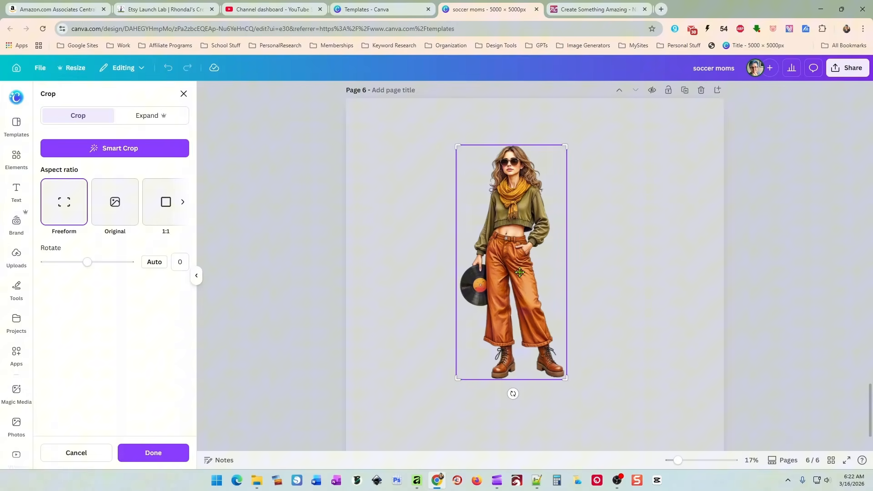
{"action": "left_click", "coordinate": [635, 223]}
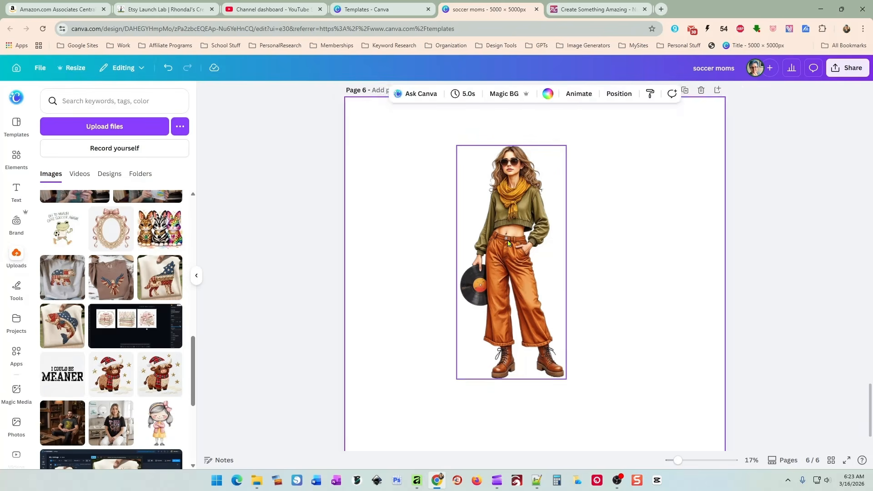
{"action": "left_click_drag", "start_coordinate": [507, 238], "coordinate": [536, 261]}
Go back to page 2, move the zebra bunny over the rainbow bunny, and shift the leopard bunny slightly to the right.
{"action": "scroll", "coordinate": [653, 283], "scroll_direction": "up", "scroll_amount": 10}
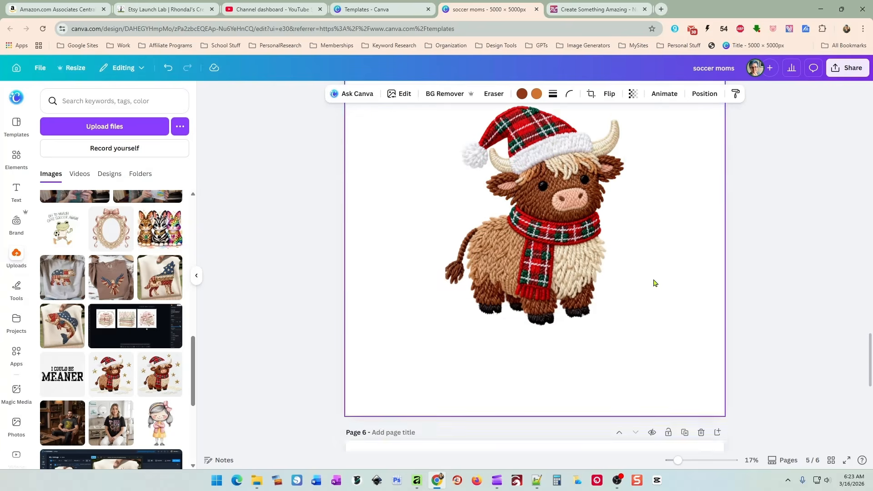
{"action": "scroll", "coordinate": [676, 284], "scroll_direction": "up", "scroll_amount": 7}
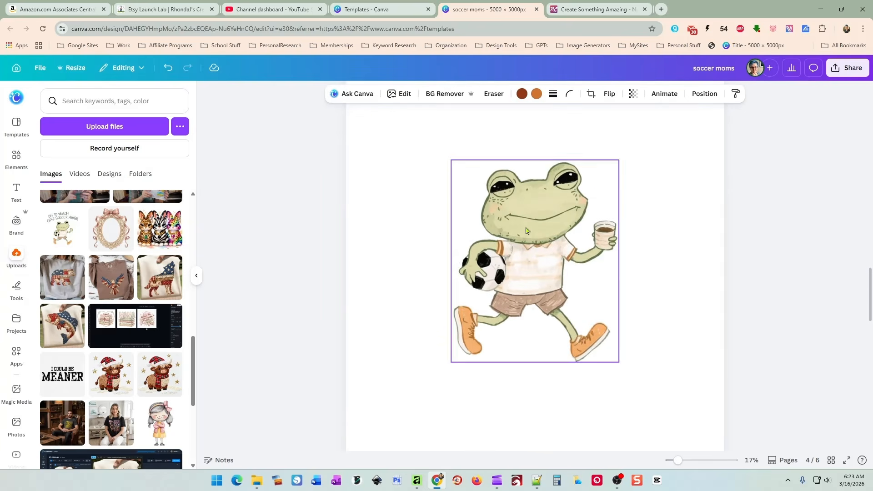
{"action": "scroll", "coordinate": [675, 252], "scroll_direction": "up", "scroll_amount": 1}
{"action": "scroll", "coordinate": [675, 252], "scroll_direction": "up", "scroll_amount": 13}
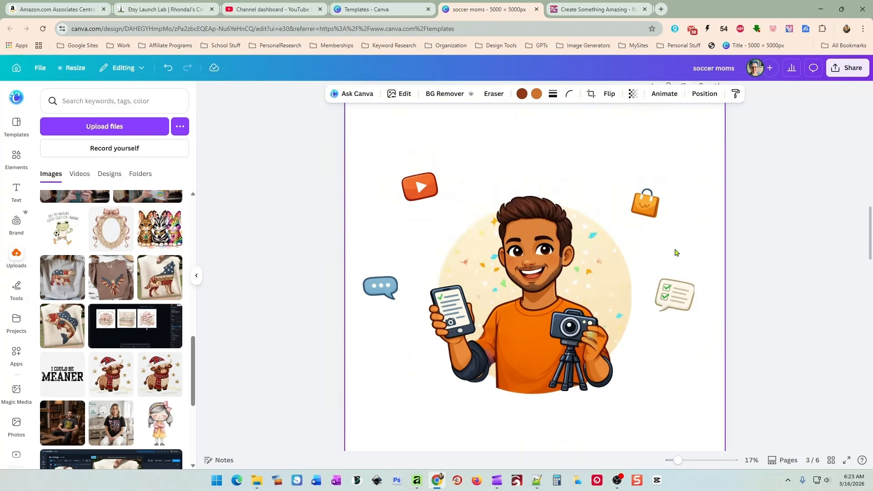
{"action": "left_click_drag", "start_coordinate": [658, 228], "coordinate": [649, 228]}
{"action": "mouse_move", "coordinate": [517, 273]}
{"action": "left_mouse_down"}
{"action": "mouse_move", "coordinate": [516, 259]}
{"action": "mouse_move", "coordinate": [514, 268]}
{"action": "left_mouse_up"}
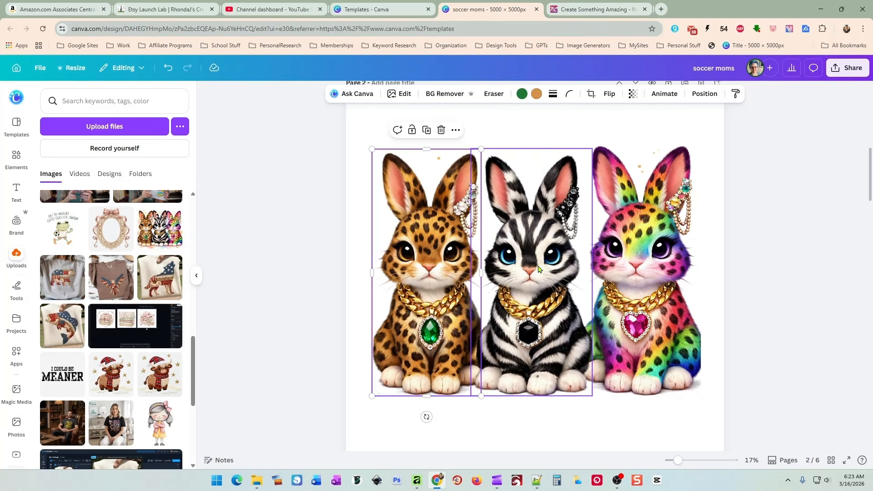
{"action": "left_click_drag", "start_coordinate": [514, 273], "coordinate": [620, 253]}
{"action": "mouse_move", "coordinate": [407, 295]}
{"action": "left_mouse_down"}
{"action": "mouse_move", "coordinate": [427, 299]}
{"action": "mouse_move", "coordinate": [419, 296]}
{"action": "left_mouse_up"}
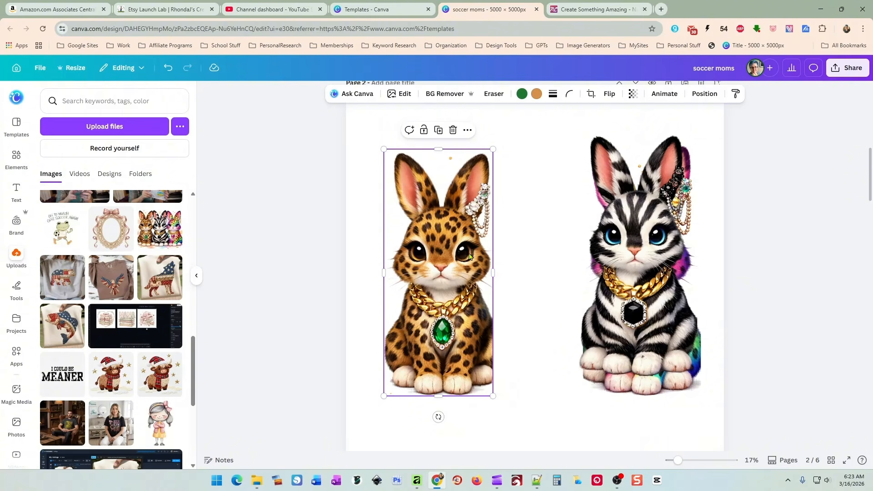
Expand the leopard bunny image beyond both its side edges with the Freeform size and apply one of the generated versions.
{"action": "left_click", "coordinate": [393, 94]}
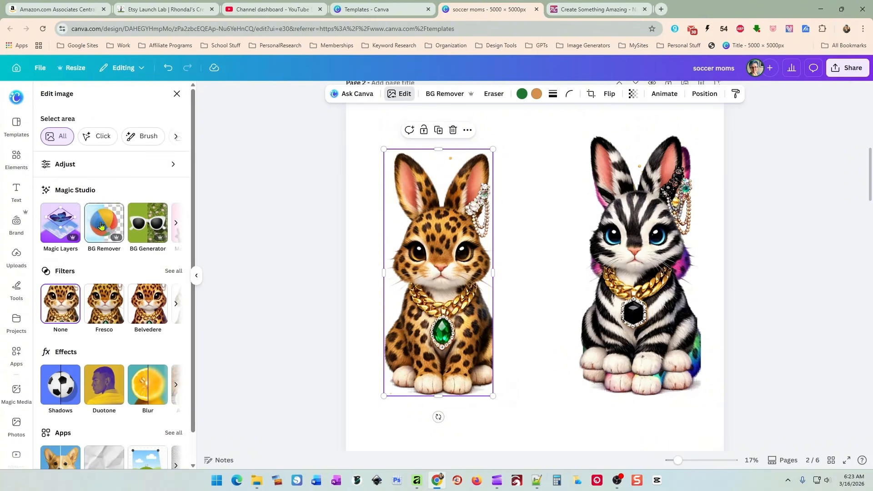
{"action": "left_click", "coordinate": [175, 224]}
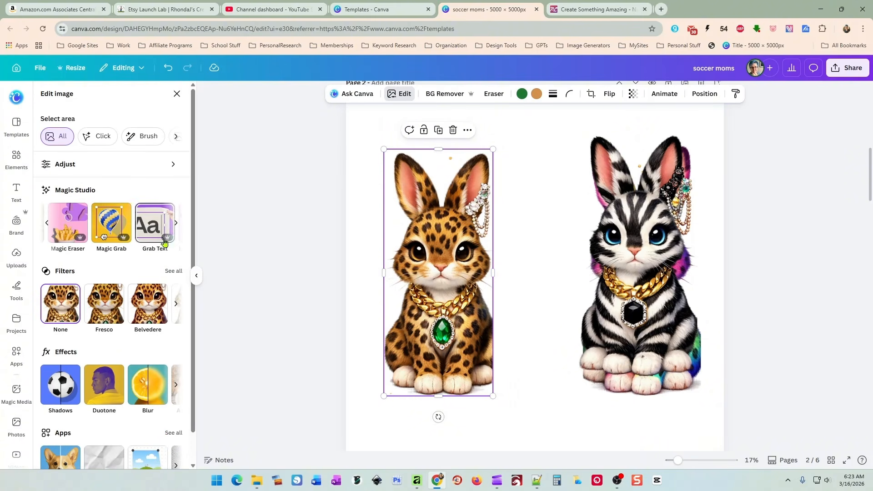
{"action": "left_click", "coordinate": [176, 223]}
{"action": "left_click", "coordinate": [158, 226]}
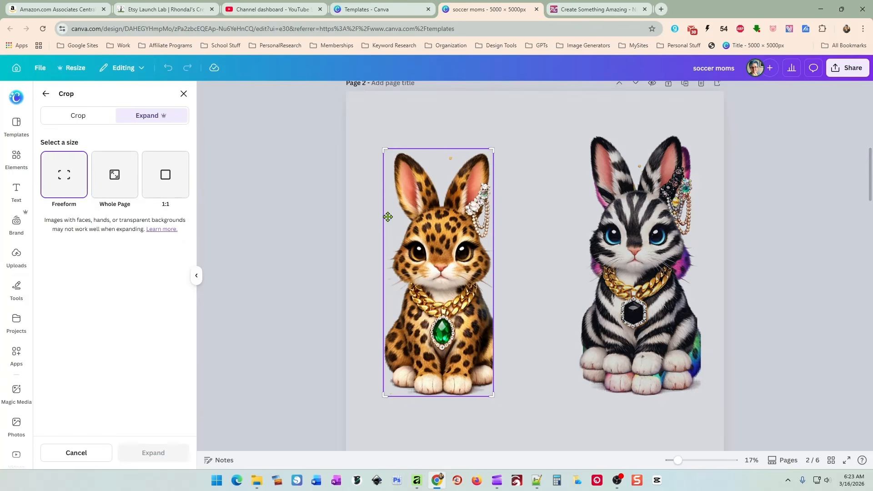
{"action": "left_click_drag", "start_coordinate": [492, 150], "coordinate": [512, 151]}
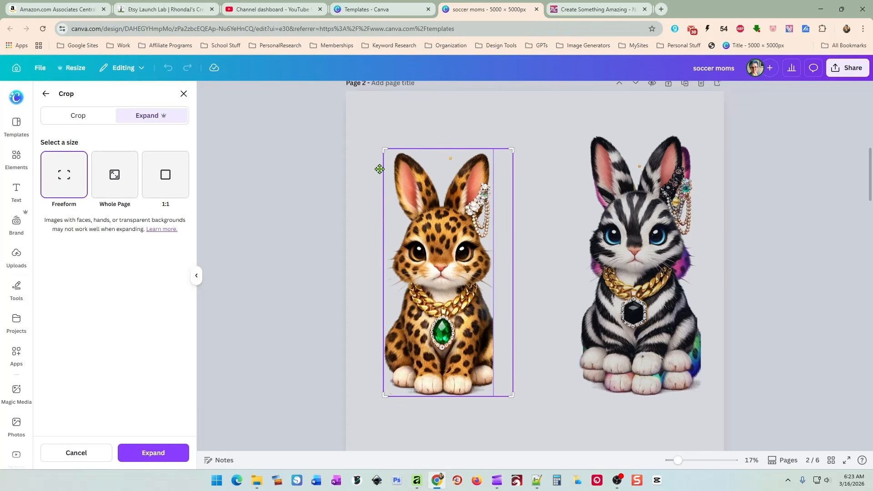
{"action": "left_click_drag", "start_coordinate": [382, 151], "coordinate": [378, 150]}
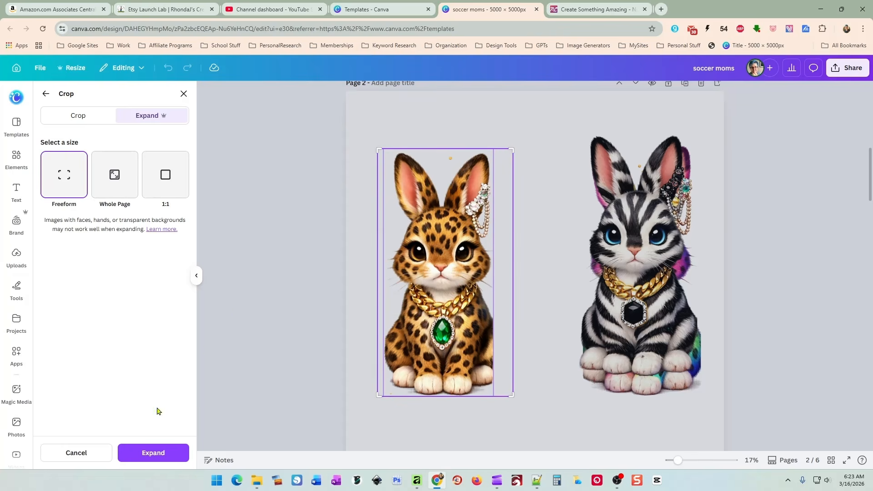
{"action": "left_click", "coordinate": [153, 453]}
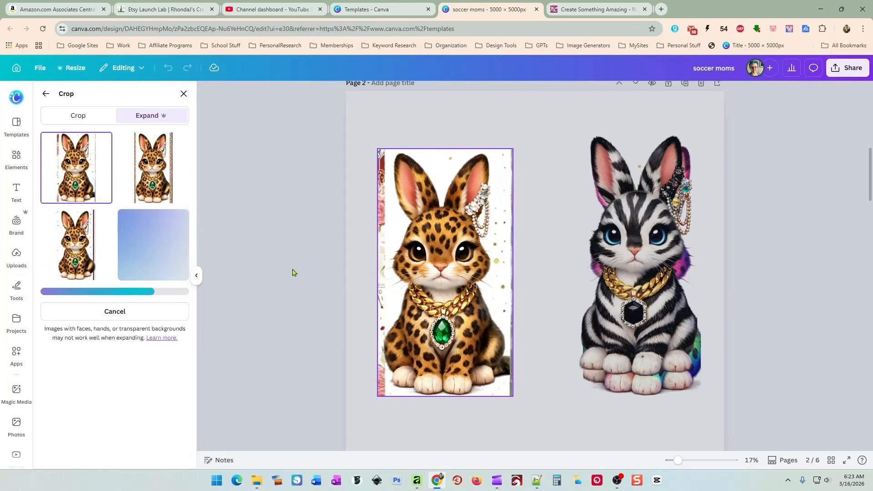
{"action": "left_click", "coordinate": [82, 249]}
{"action": "left_click", "coordinate": [331, 273]}
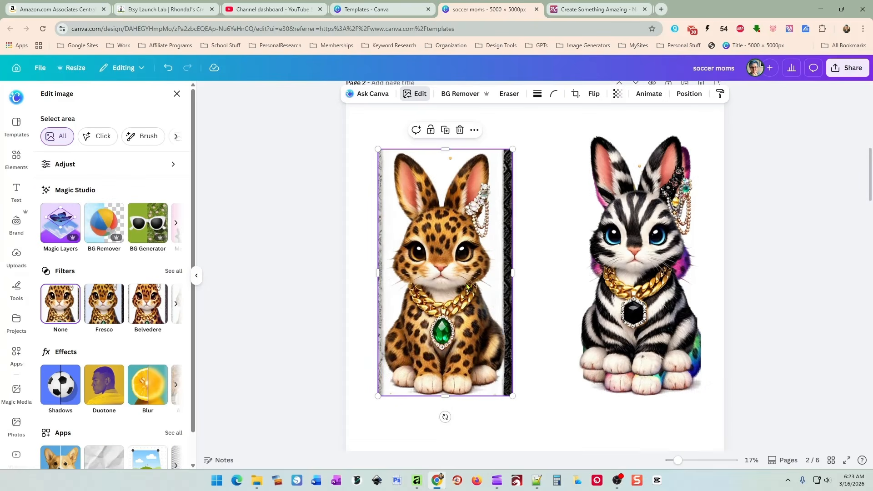
Remove the expanded leopard bunny's background and line up the zebra and rainbow bunnies beside it in a row.
{"action": "left_click", "coordinate": [459, 94]}
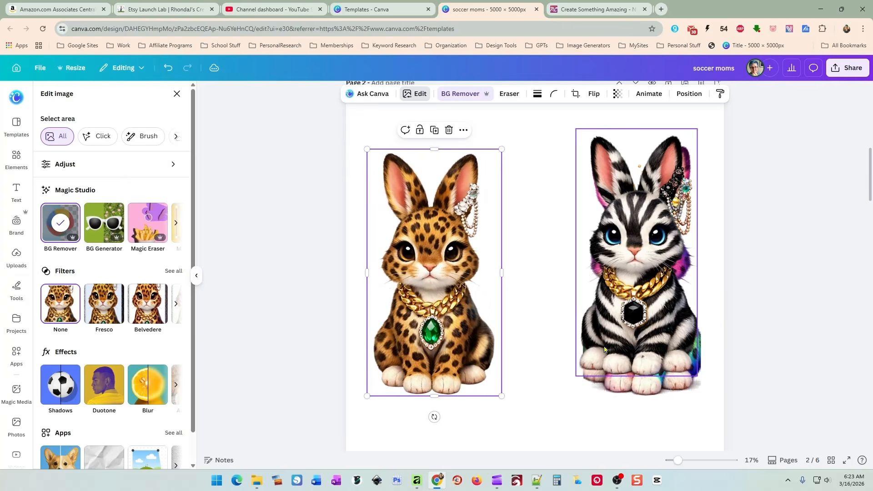
{"action": "left_click_drag", "start_coordinate": [627, 348], "coordinate": [521, 348]}
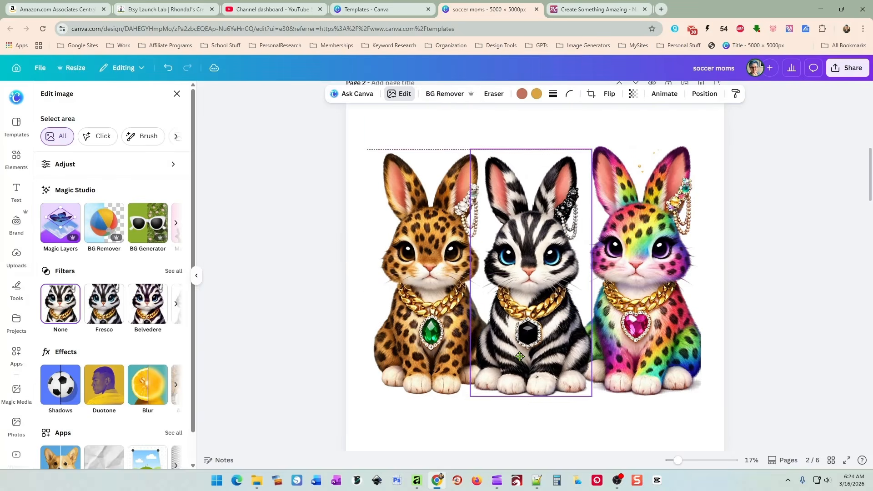
{"action": "left_click", "coordinate": [643, 345]}
{"action": "left_click_drag", "start_coordinate": [643, 345], "coordinate": [621, 341]}
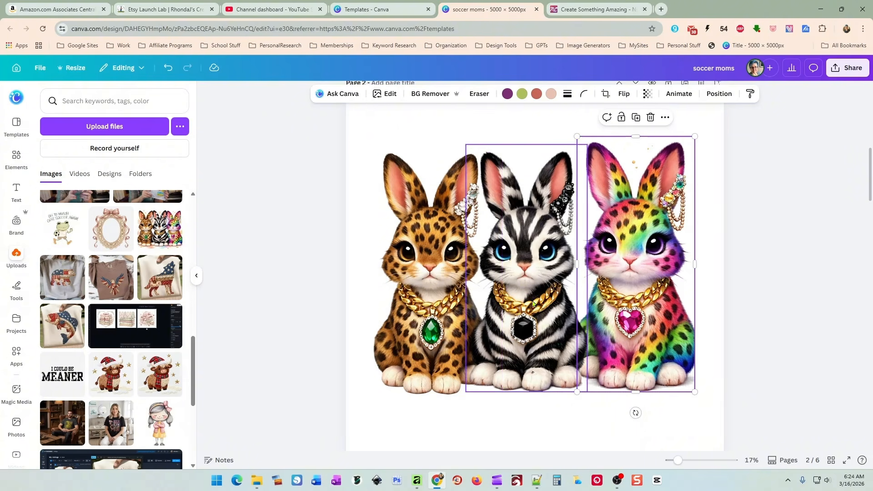
{"action": "left_click_drag", "start_coordinate": [486, 321], "coordinate": [486, 325]}
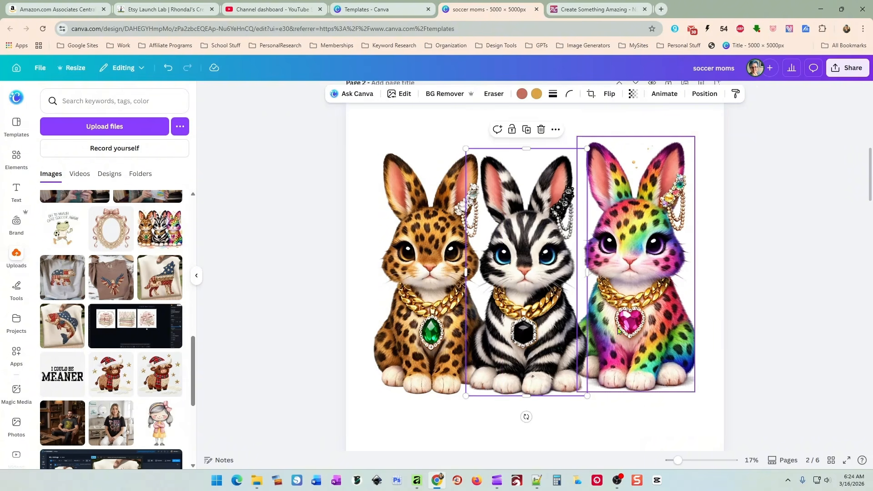
{"action": "left_click_drag", "start_coordinate": [618, 331], "coordinate": [618, 334]}
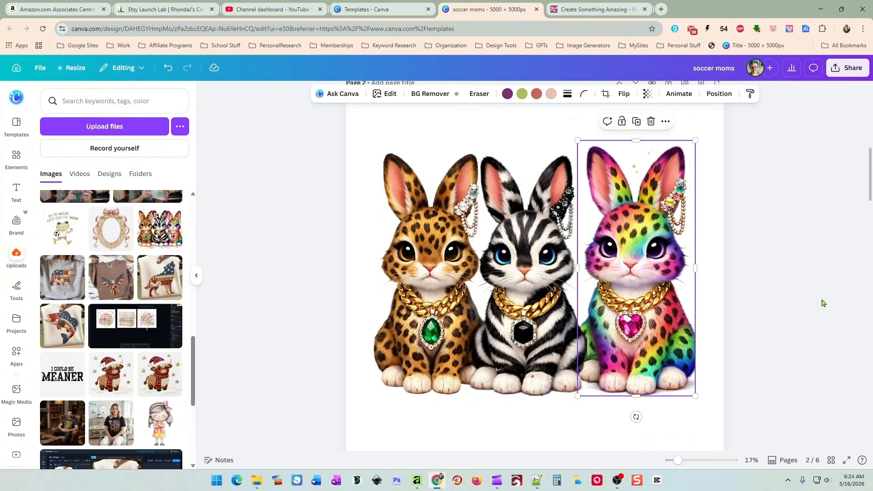
Rearrange the three bunnies closely side by side at slightly staggered heights, with the zebra bunny in the middle.
{"action": "left_click_drag", "start_coordinate": [422, 282], "coordinate": [391, 252]}
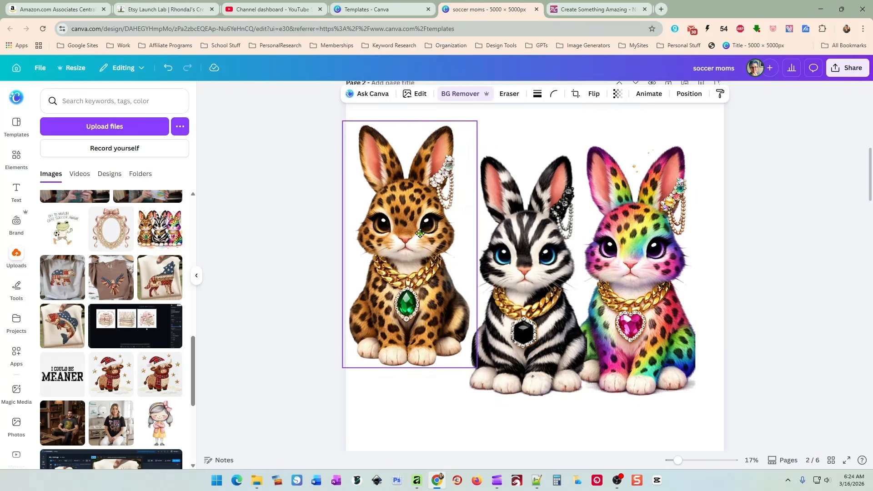
{"action": "left_click_drag", "start_coordinate": [519, 285], "coordinate": [509, 257]}
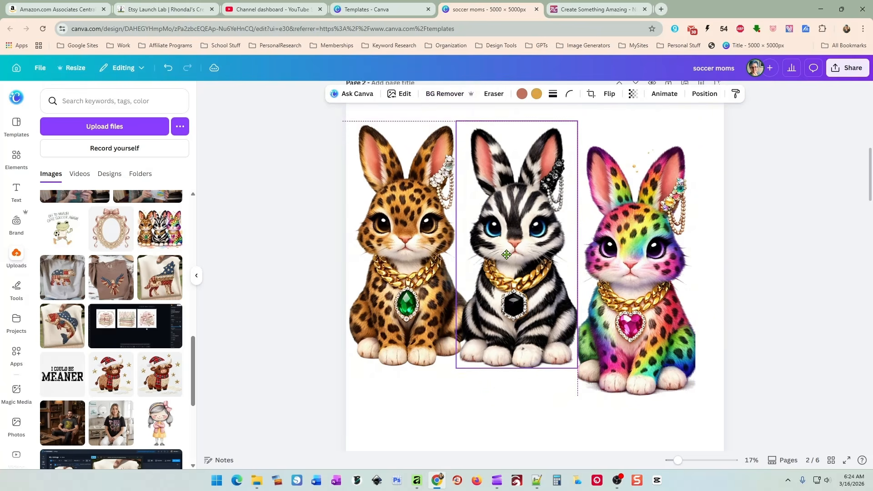
{"action": "left_click_drag", "start_coordinate": [410, 274], "coordinate": [417, 297]}
{"action": "left_click_drag", "start_coordinate": [614, 375], "coordinate": [620, 345]}
{"action": "left_click_drag", "start_coordinate": [533, 336], "coordinate": [535, 353]}
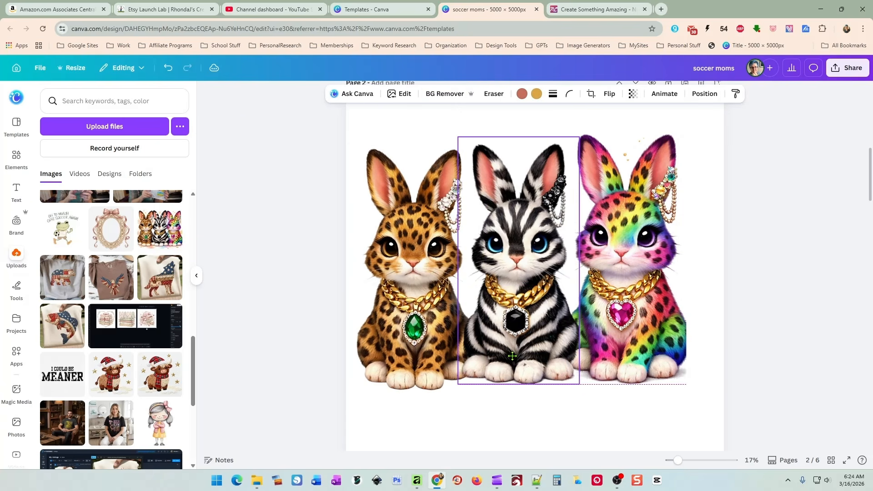
Shift the leopard bunny slightly up and left, and move all three bunnies together a little down and right on page 2.
{"action": "left_click_drag", "start_coordinate": [419, 345], "coordinate": [414, 341]}
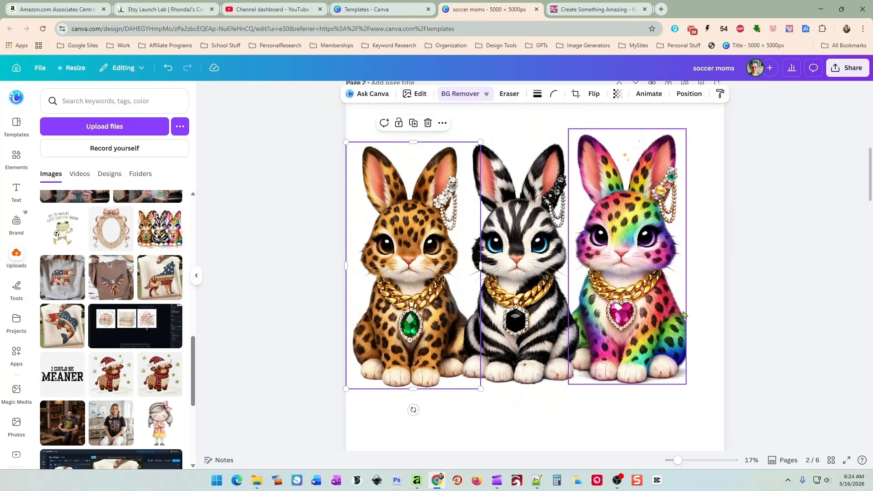
{"action": "left_click", "coordinate": [768, 285]}
{"action": "left_click_drag", "start_coordinate": [299, 124], "coordinate": [627, 351]}
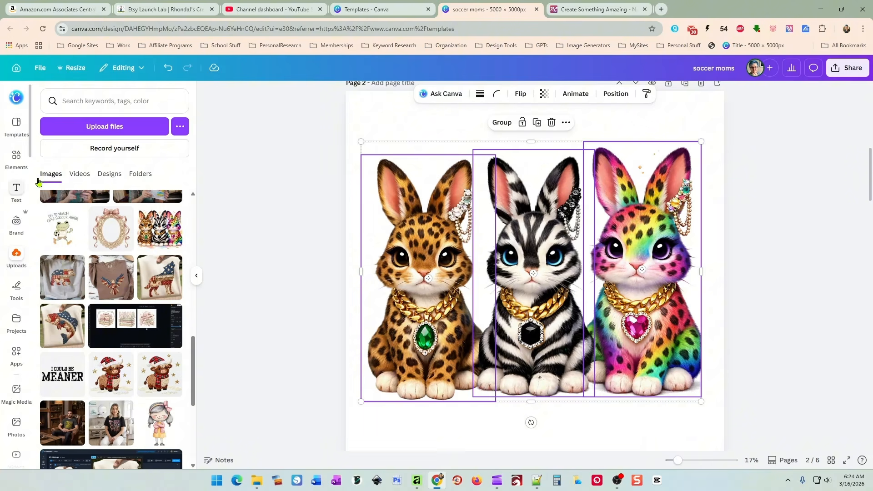
Show the leopard bunny's image editing options with Magic Layers, and move all three bunnies together slightly lower, centered horizontally on the page.
{"action": "left_click", "coordinate": [430, 219]}
{"action": "left_click", "coordinate": [416, 96]}
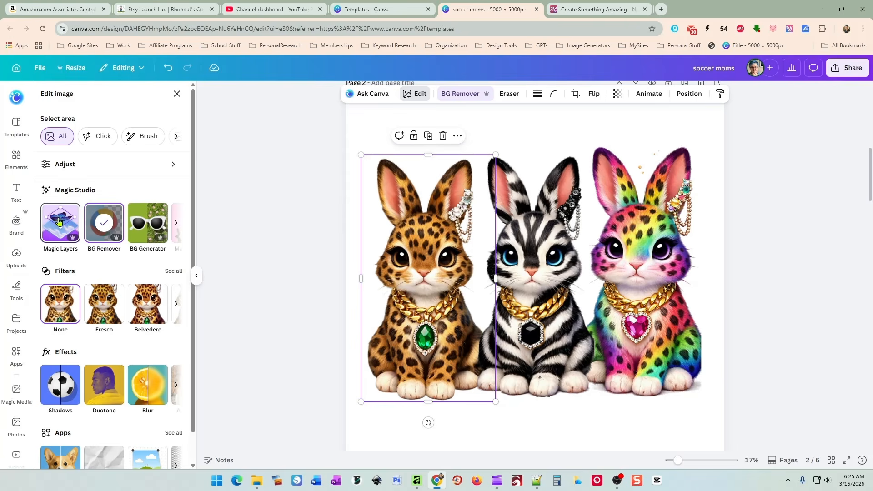
{"action": "left_click_drag", "start_coordinate": [297, 198], "coordinate": [771, 291]}
{"action": "left_click_drag", "start_coordinate": [625, 306], "coordinate": [628, 322]}
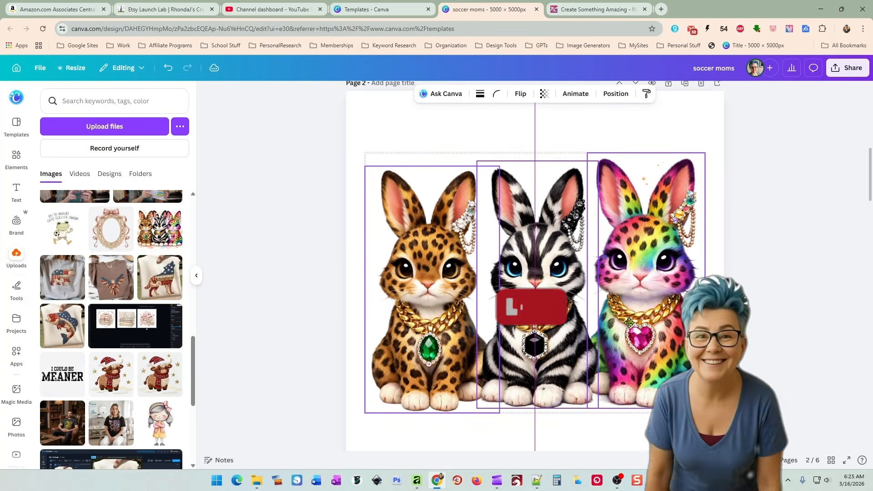
Look through the design from the three bunnies on page 2 down to the frog on page 4.
{"action": "left_click", "coordinate": [406, 245]}
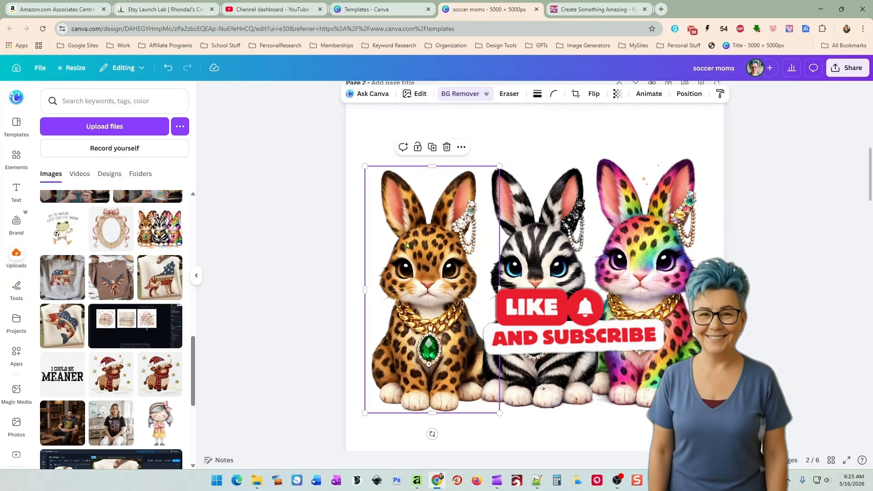
{"action": "left_click", "coordinate": [646, 254]}
{"action": "scroll", "coordinate": [645, 254], "scroll_direction": "down", "scroll_amount": 5}
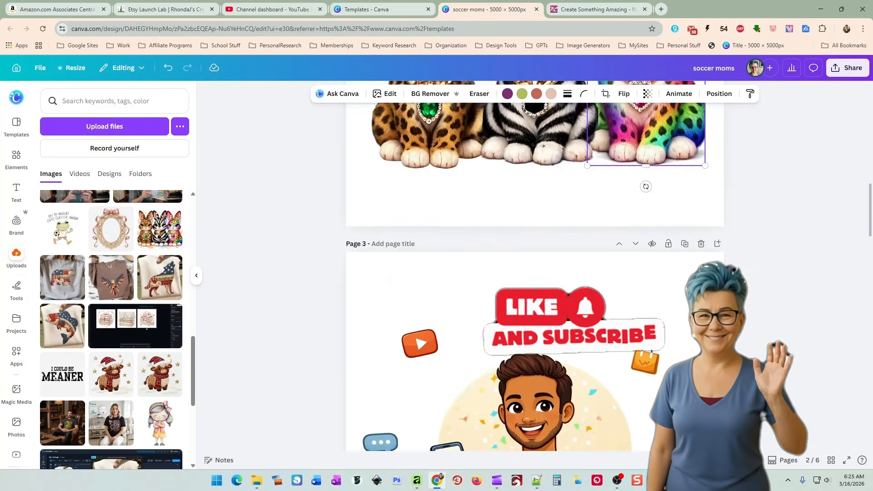
{"action": "scroll", "coordinate": [737, 288], "scroll_direction": "down", "scroll_amount": 10}
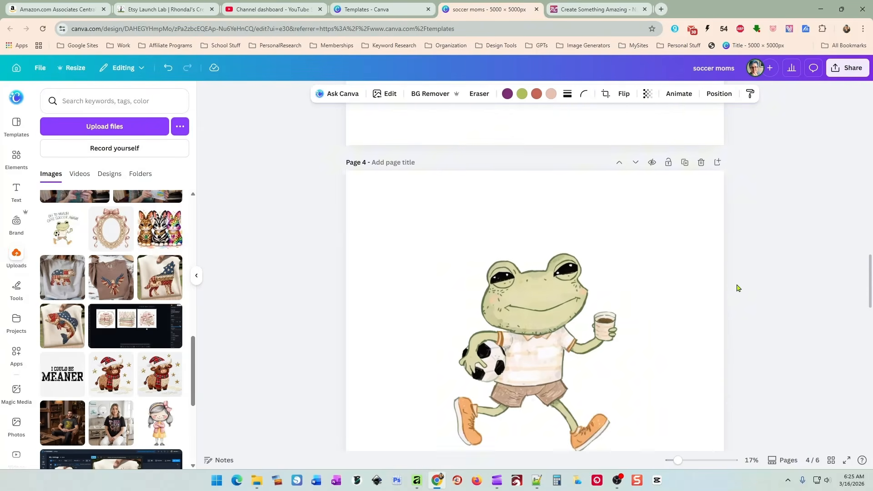